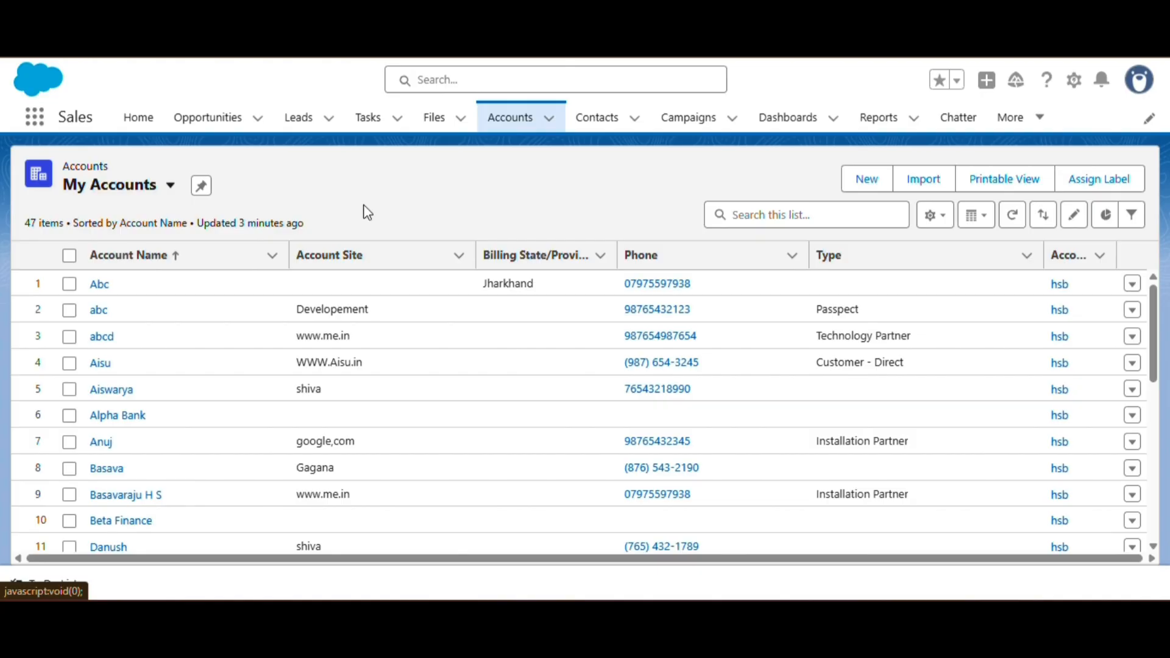
- Open Setup and go to the Sharing Settings page to view the organization-wide defaults
{"action": "left_click", "coordinate": [1073, 80]}
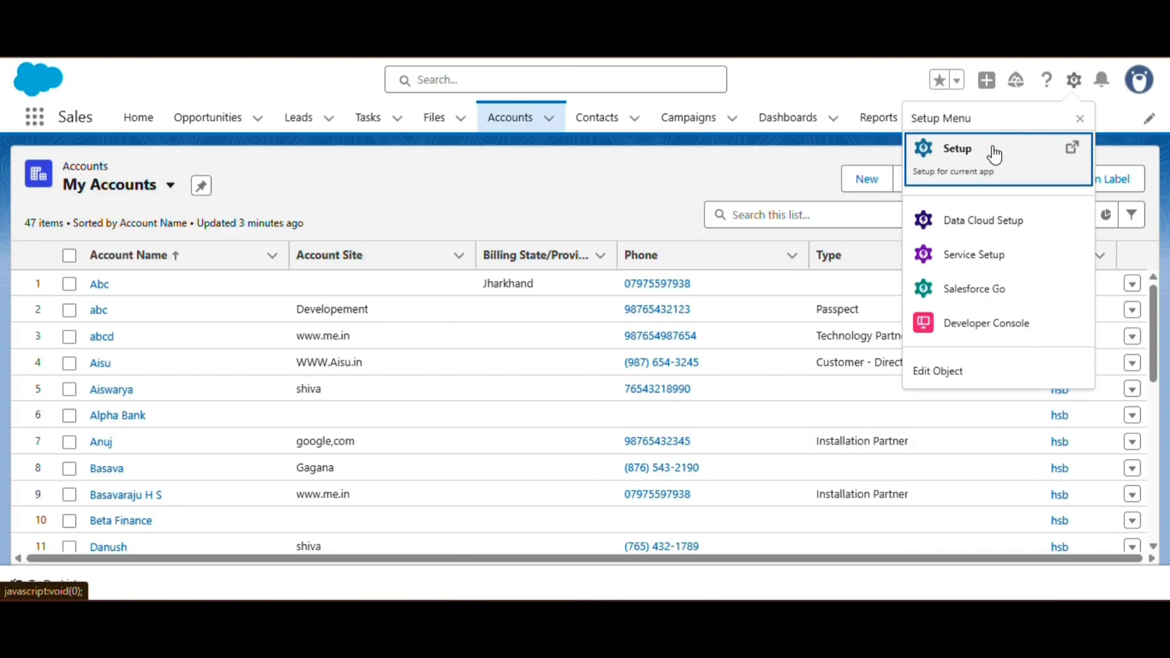
{"action": "left_click", "coordinate": [995, 154]}
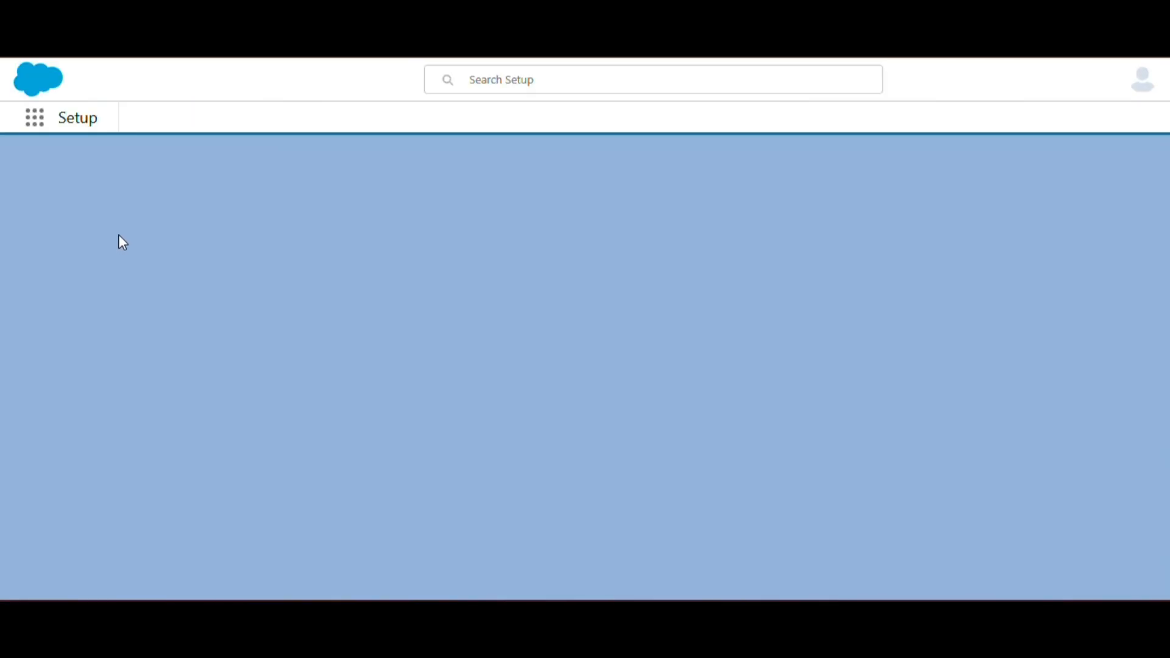
{"action": "left_click", "coordinate": [92, 159]}
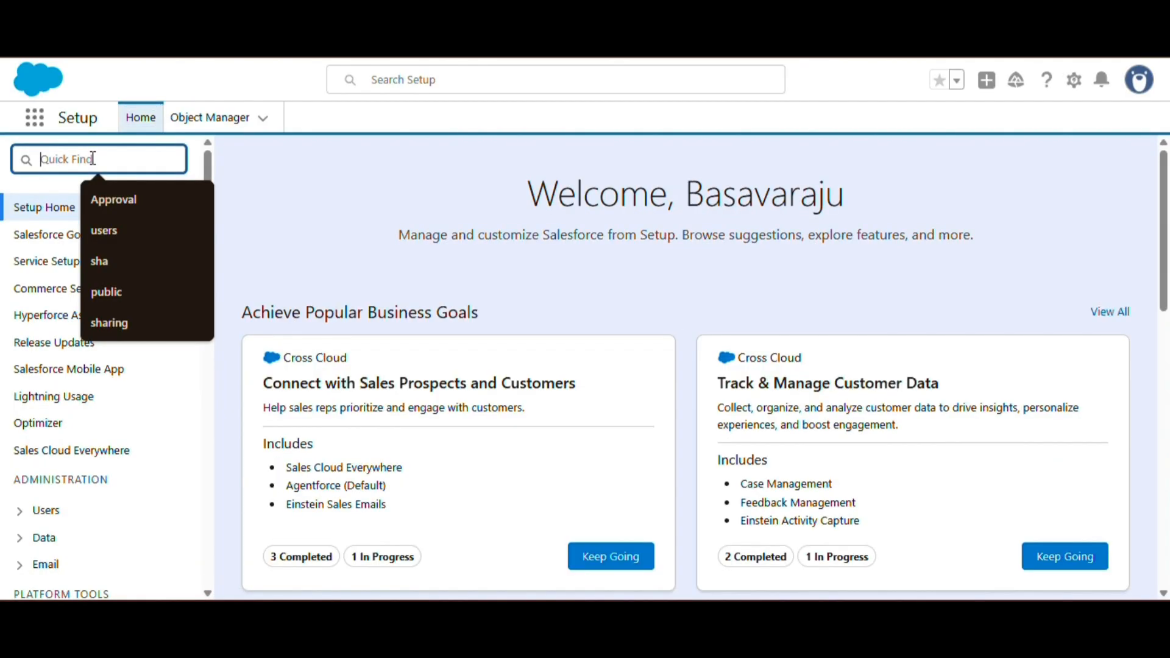
{"action": "type", "text": "shar"}
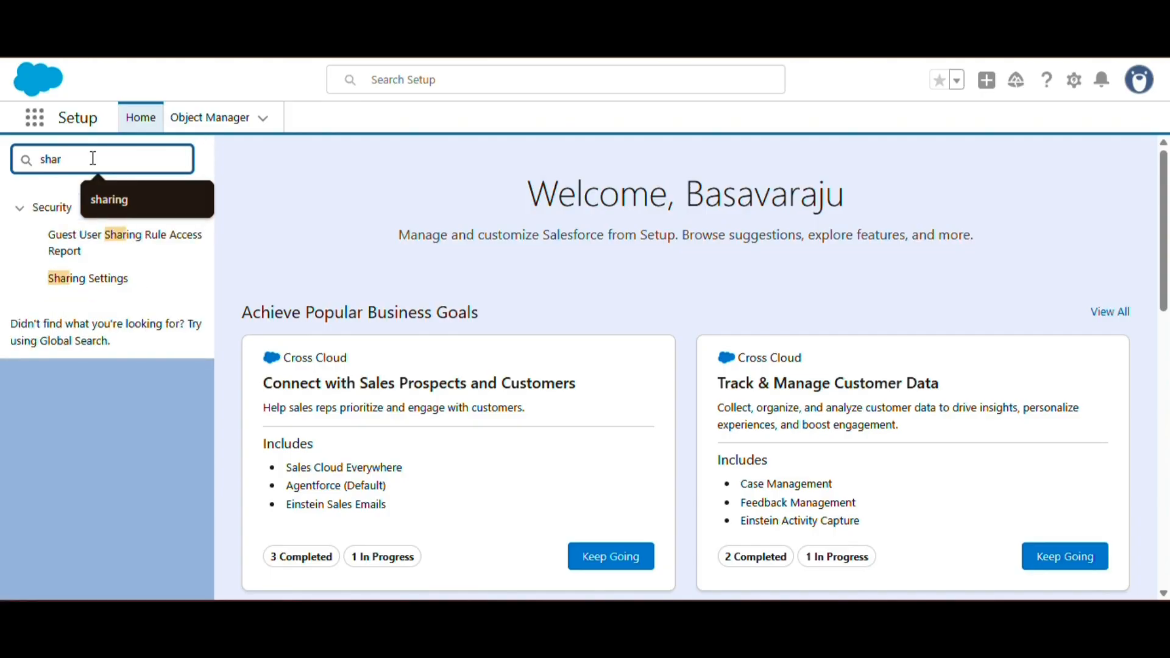
{"action": "left_click", "coordinate": [102, 279]}
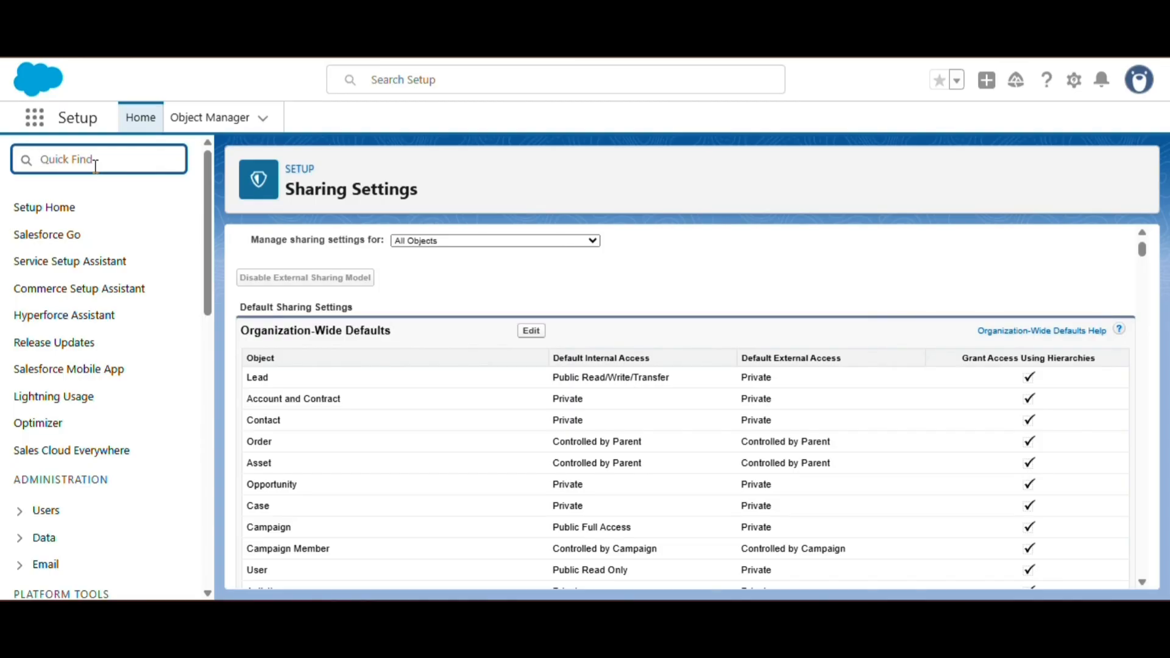
- Start a new public group with the label Sales Team Group and the group name Sales_Team_Group
{"action": "type", "text": "public"}
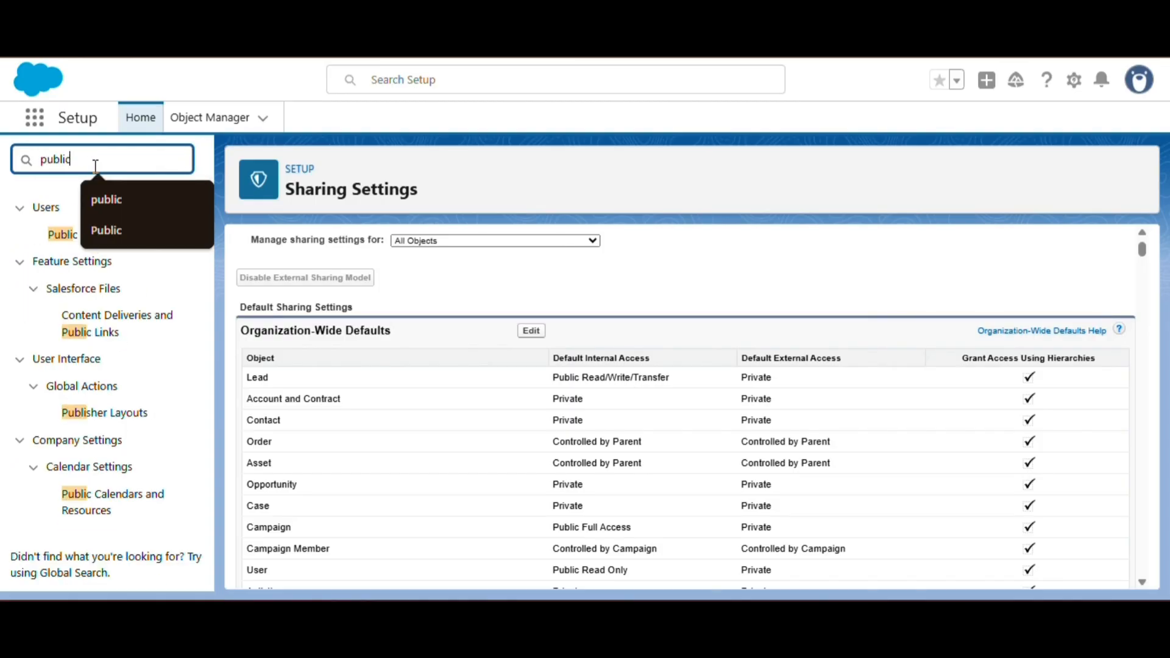
{"action": "left_click", "coordinate": [68, 237]}
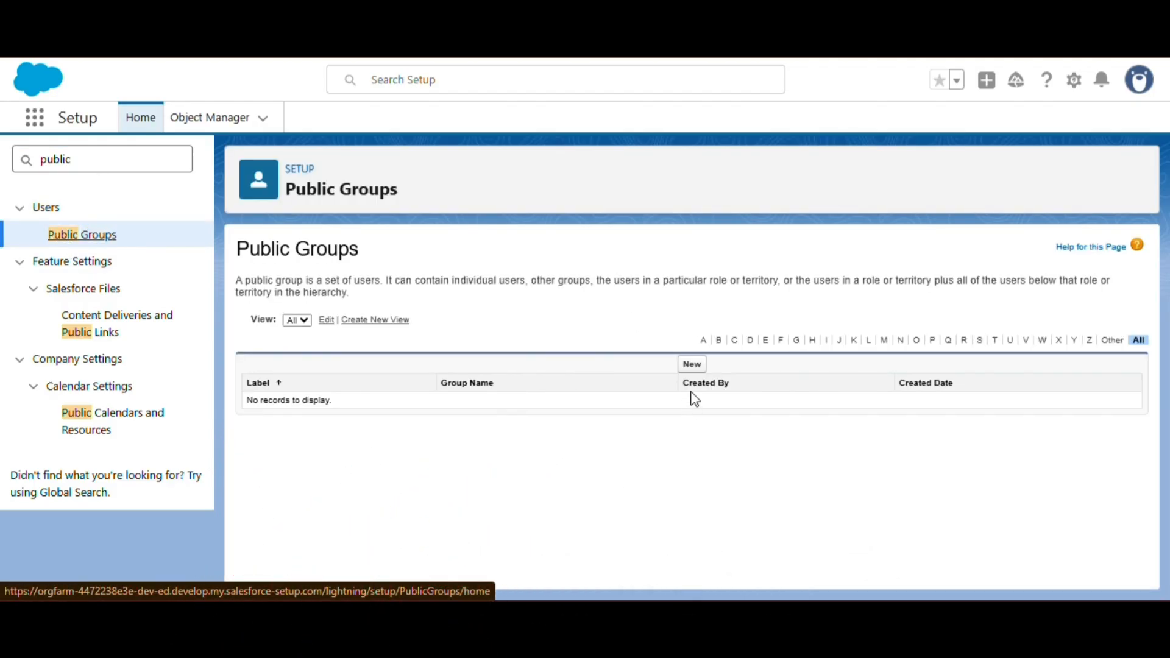
{"action": "left_click", "coordinate": [692, 365]}
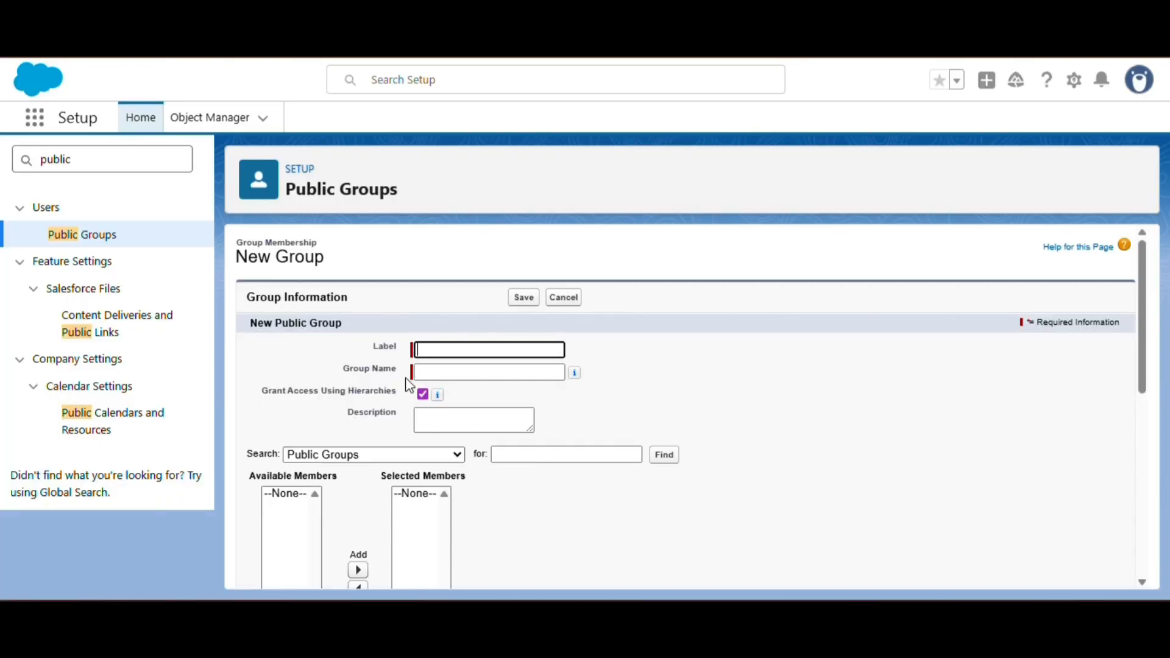
{"action": "left_click", "coordinate": [432, 351]}
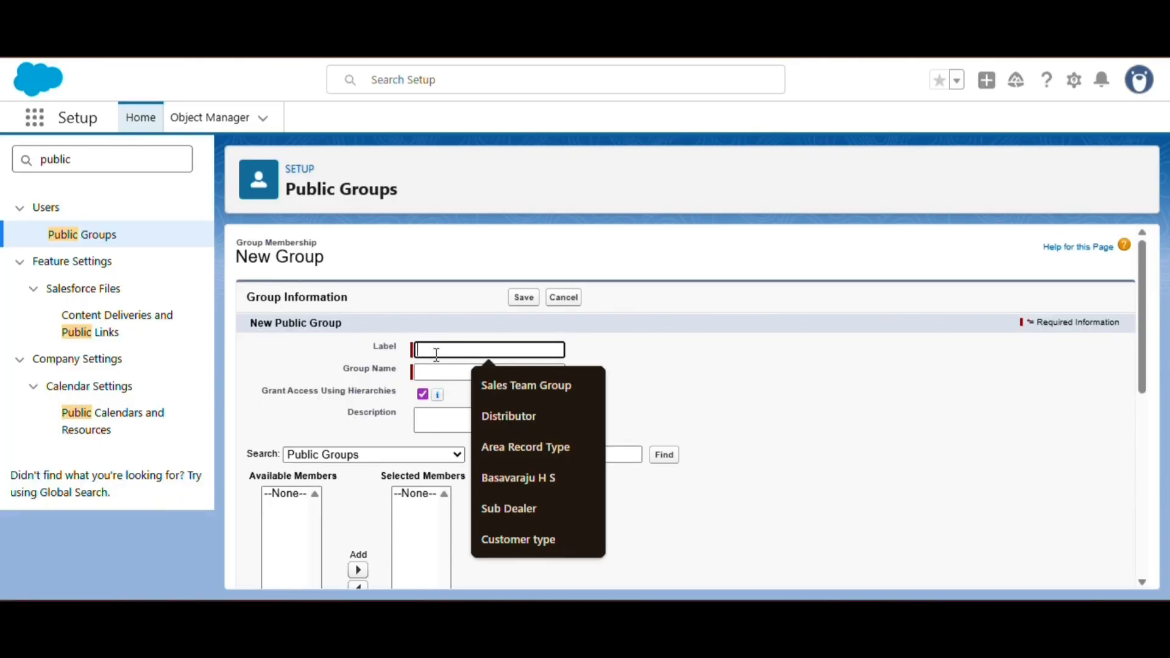
{"action": "left_click", "coordinate": [504, 385]}
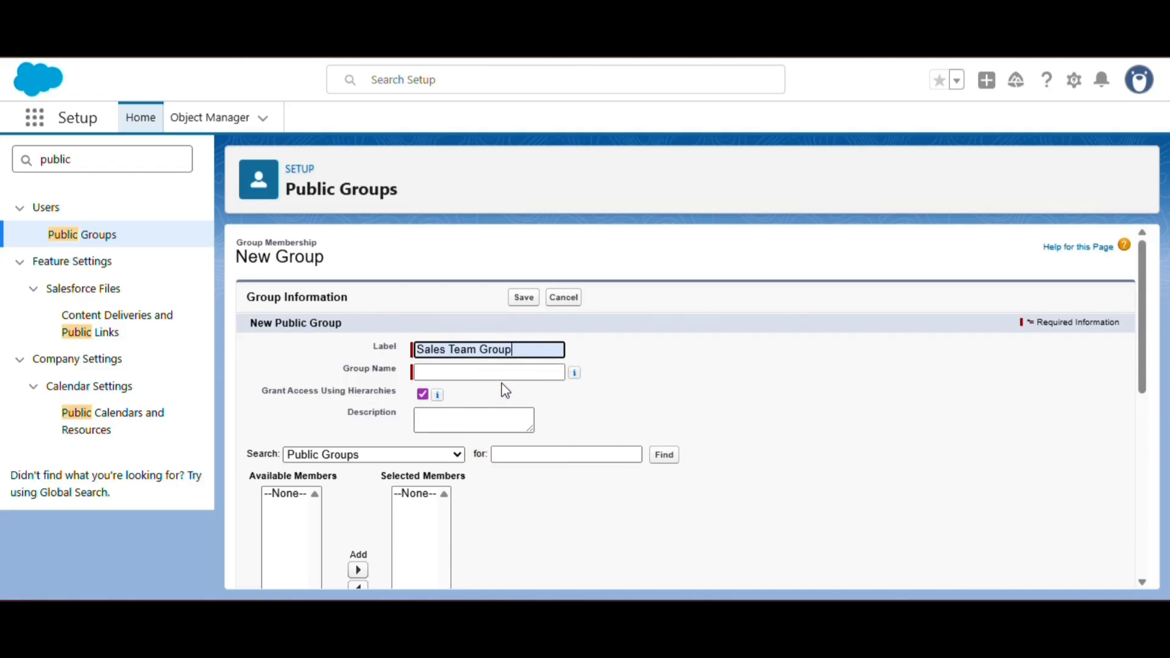
{"action": "left_click", "coordinate": [463, 373]}
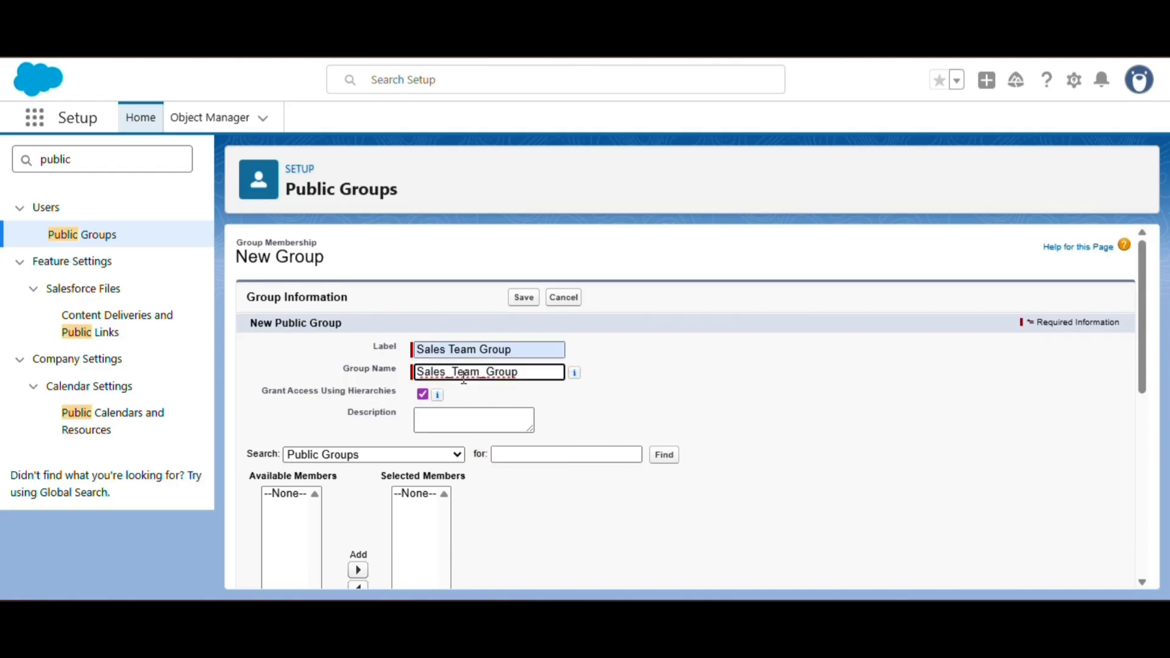
- Add the Western Sales Team role to the new group's selected members and save the group
{"action": "left_click", "coordinate": [365, 456]}
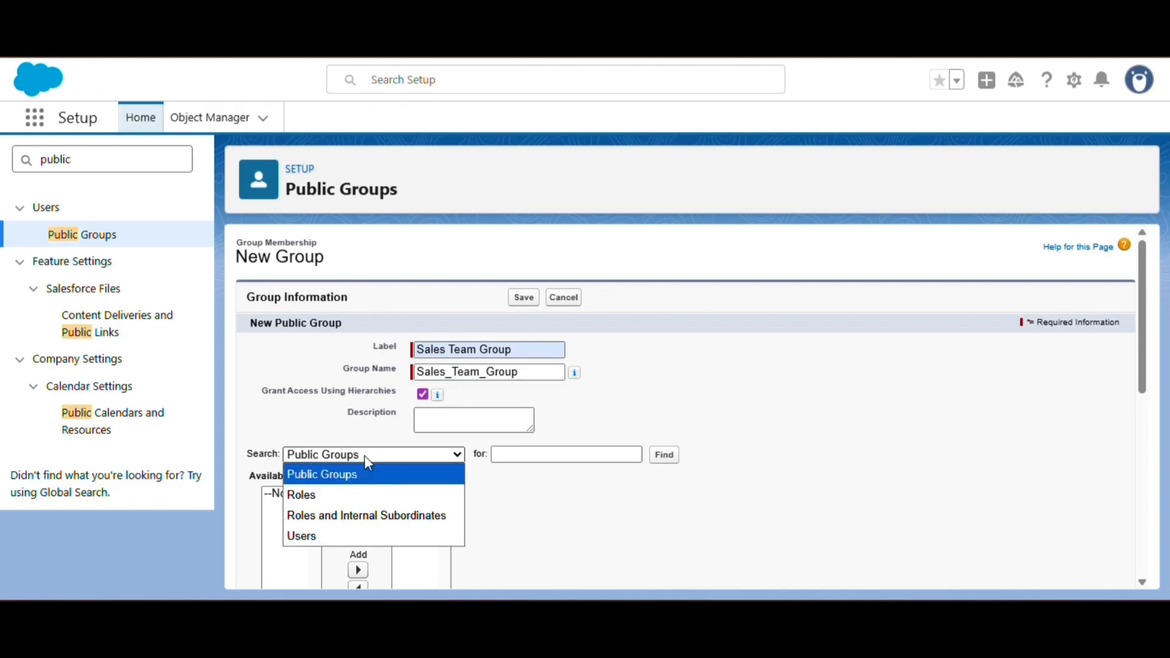
{"action": "left_click", "coordinate": [340, 499]}
{"action": "scroll", "coordinate": [363, 539], "scroll_direction": "down", "scroll_amount": 3}
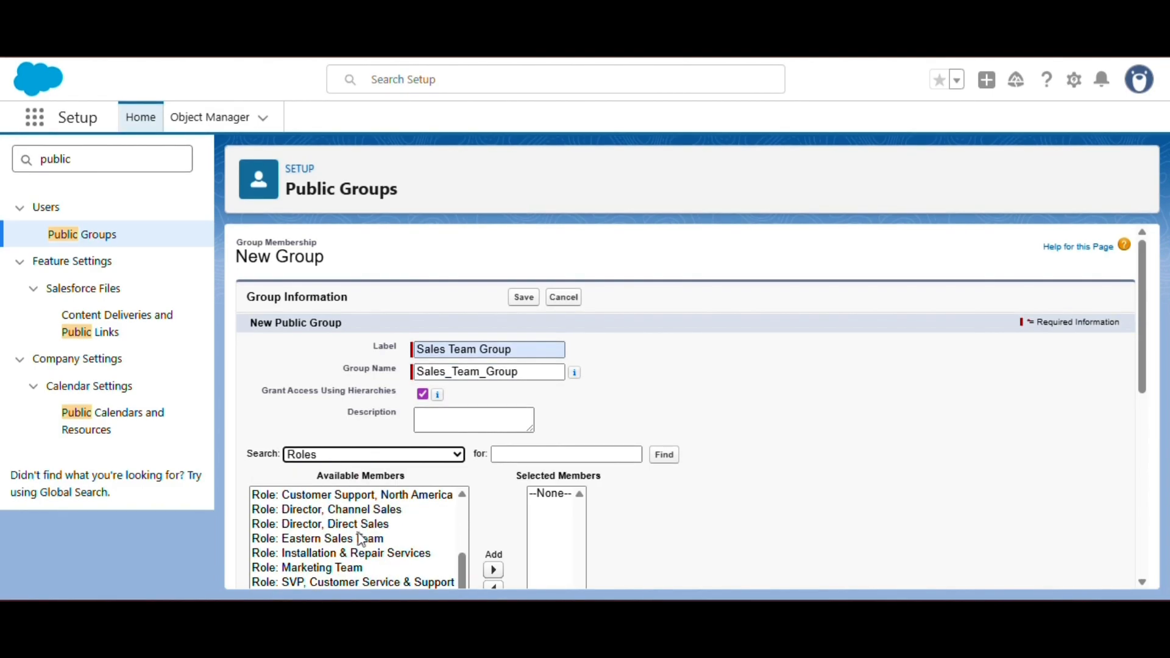
{"action": "scroll", "coordinate": [354, 463], "scroll_direction": "down", "scroll_amount": 1}
{"action": "scroll", "coordinate": [353, 437], "scroll_direction": "down", "scroll_amount": 2}
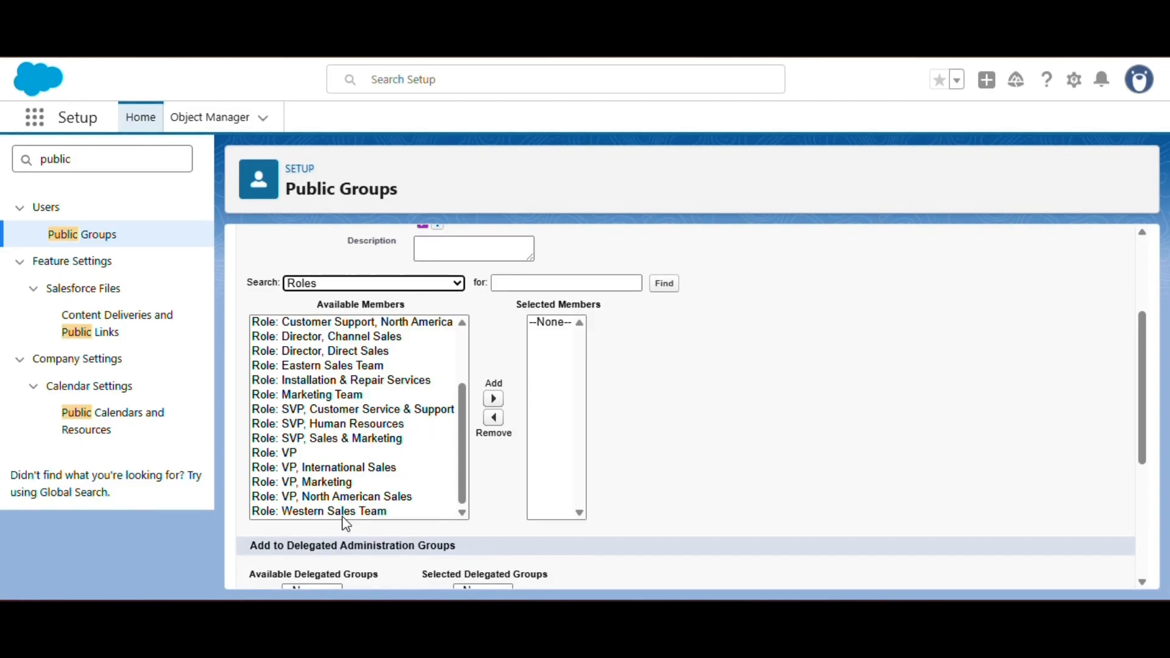
{"action": "left_click", "coordinate": [343, 513]}
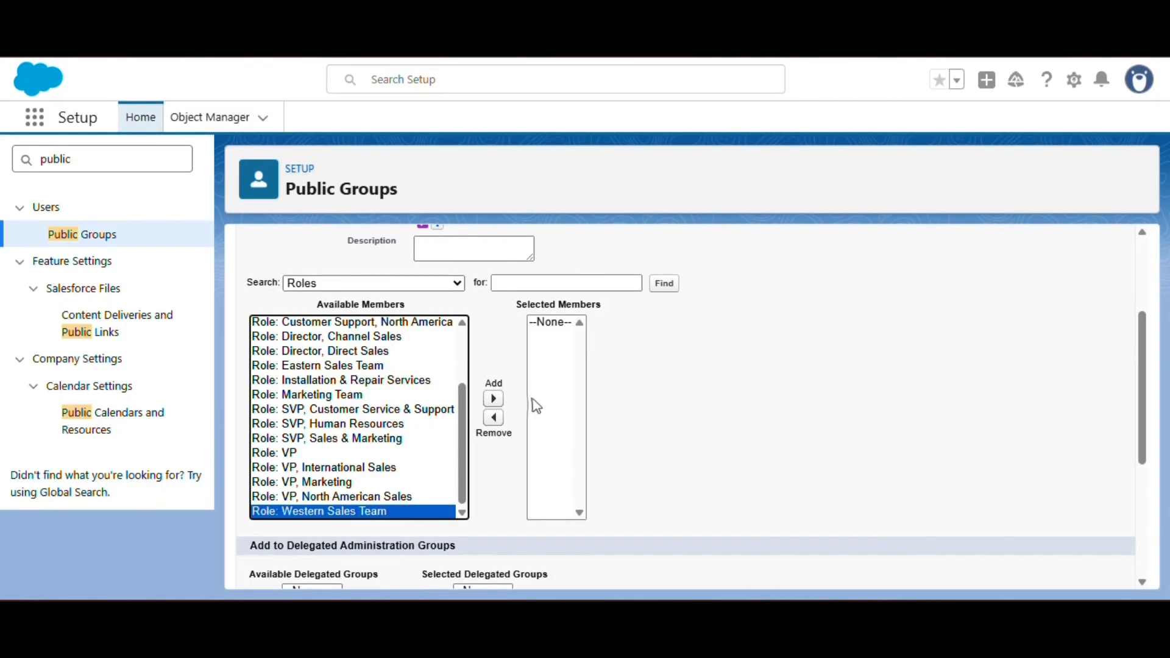
{"action": "left_click", "coordinate": [491, 399]}
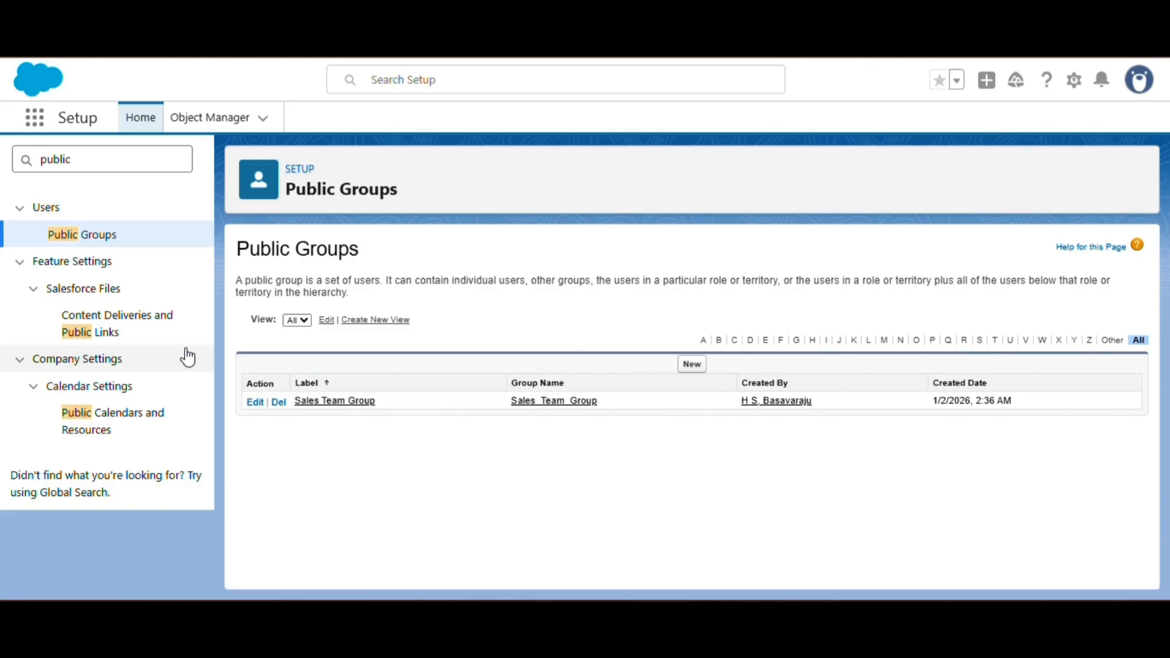
- Return to Sharing Settings and locate the Account Sharing Rules section
{"action": "double_click", "coordinate": [79, 168]}
{"action": "type", "text": "shari"}
{"action": "left_click", "coordinate": [79, 278]}
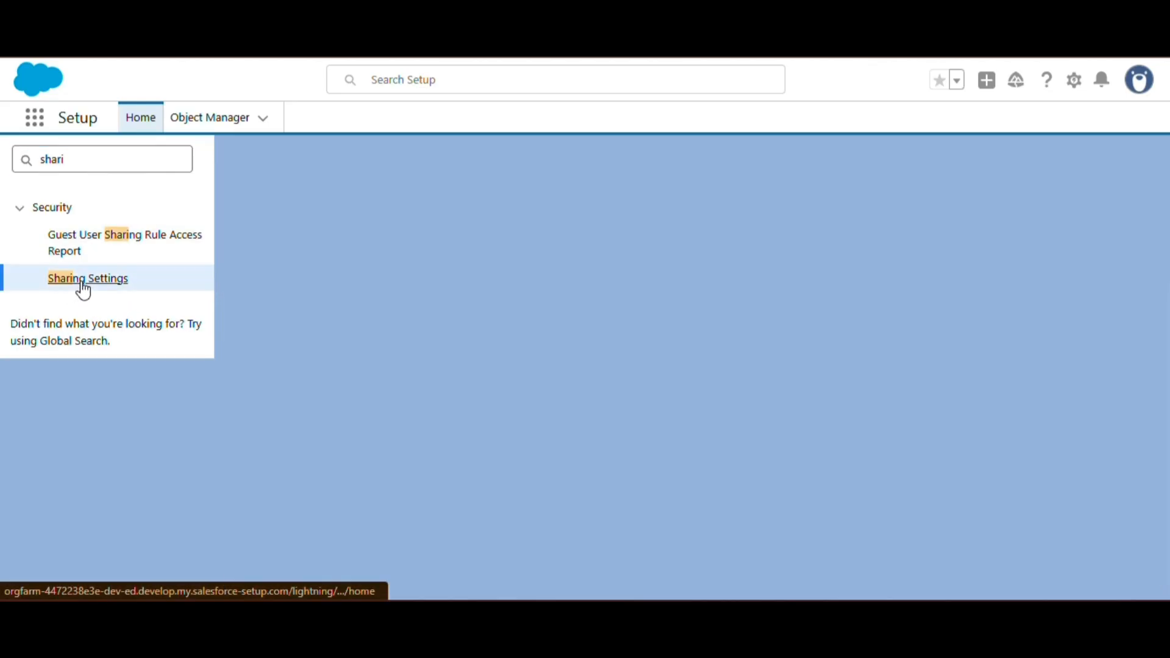
{"action": "scroll", "coordinate": [418, 388], "scroll_direction": "down", "scroll_amount": 15}
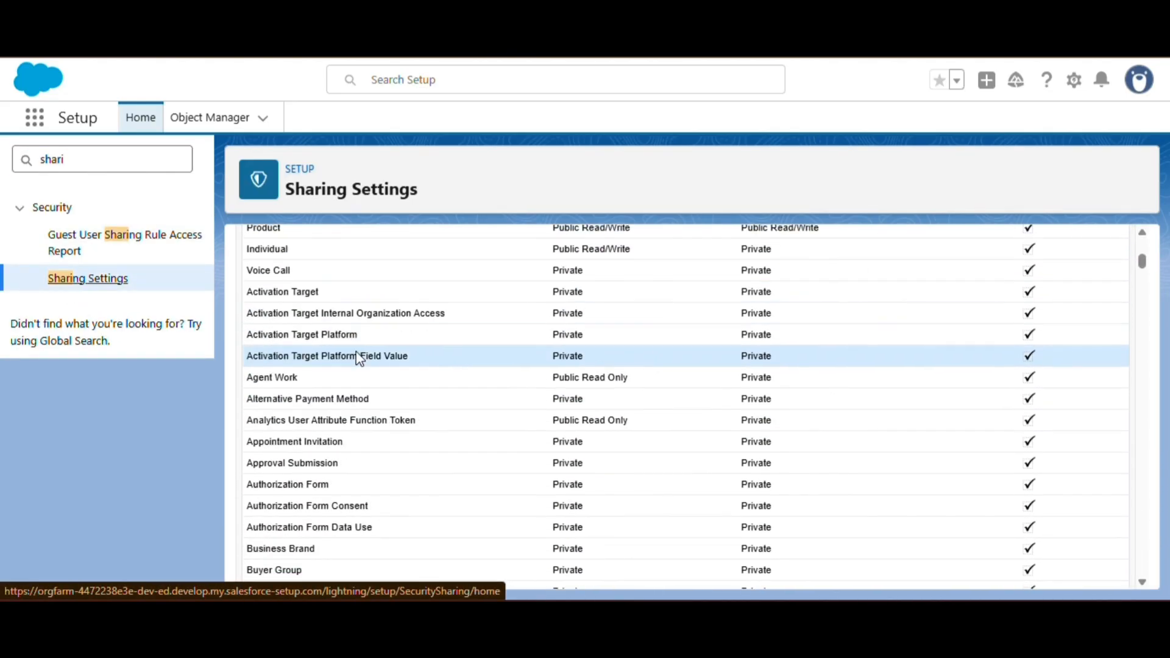
{"action": "scroll", "coordinate": [362, 356], "scroll_direction": "down", "scroll_amount": 20}
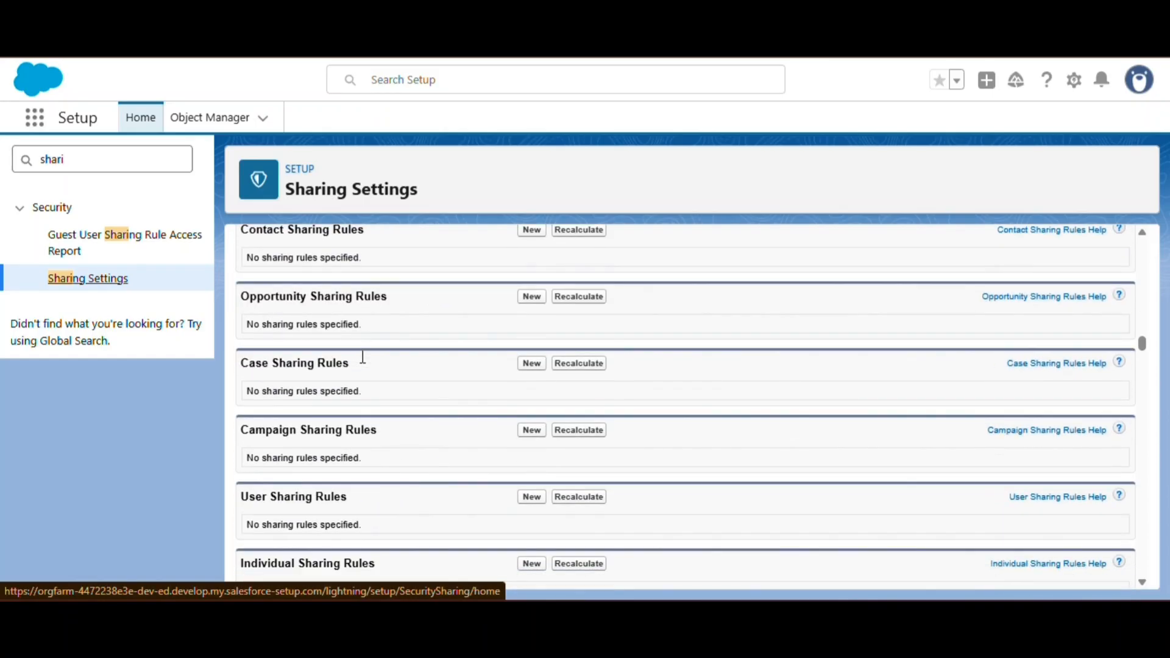
{"action": "scroll", "coordinate": [364, 364], "scroll_direction": "up", "scroll_amount": 1}
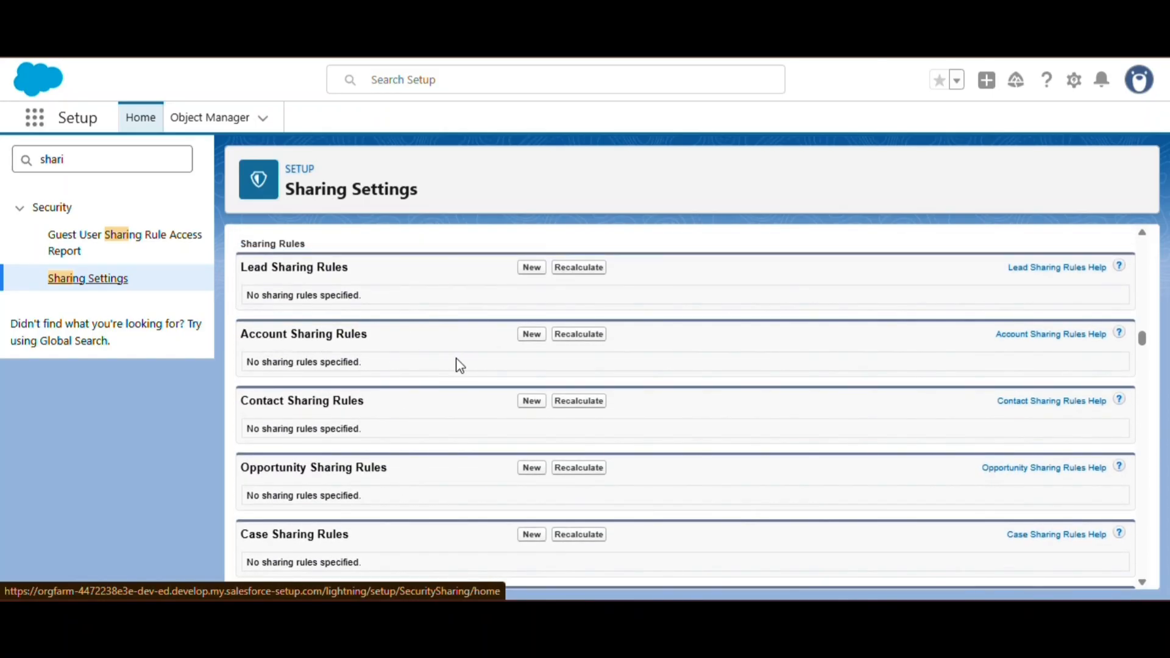
- Start a new account sharing rule labelled Account share with sales, with the rule name Account_share_with_sales
{"action": "left_click", "coordinate": [531, 336]}
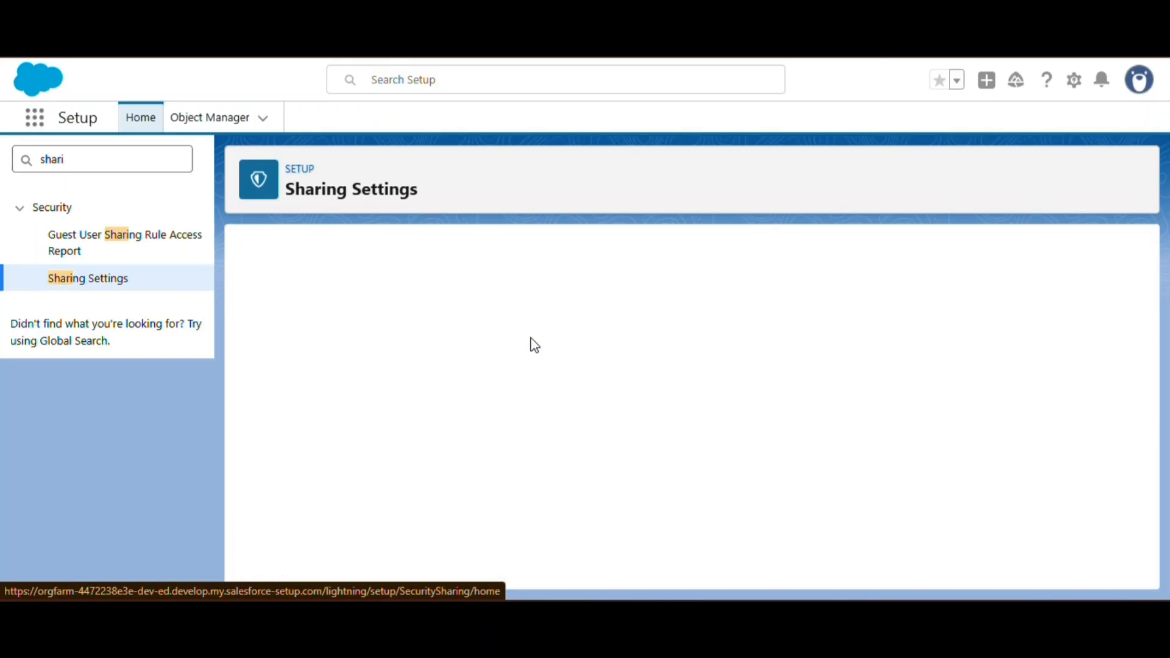
{"action": "left_click", "coordinate": [440, 393]}
{"action": "left_click", "coordinate": [478, 418]}
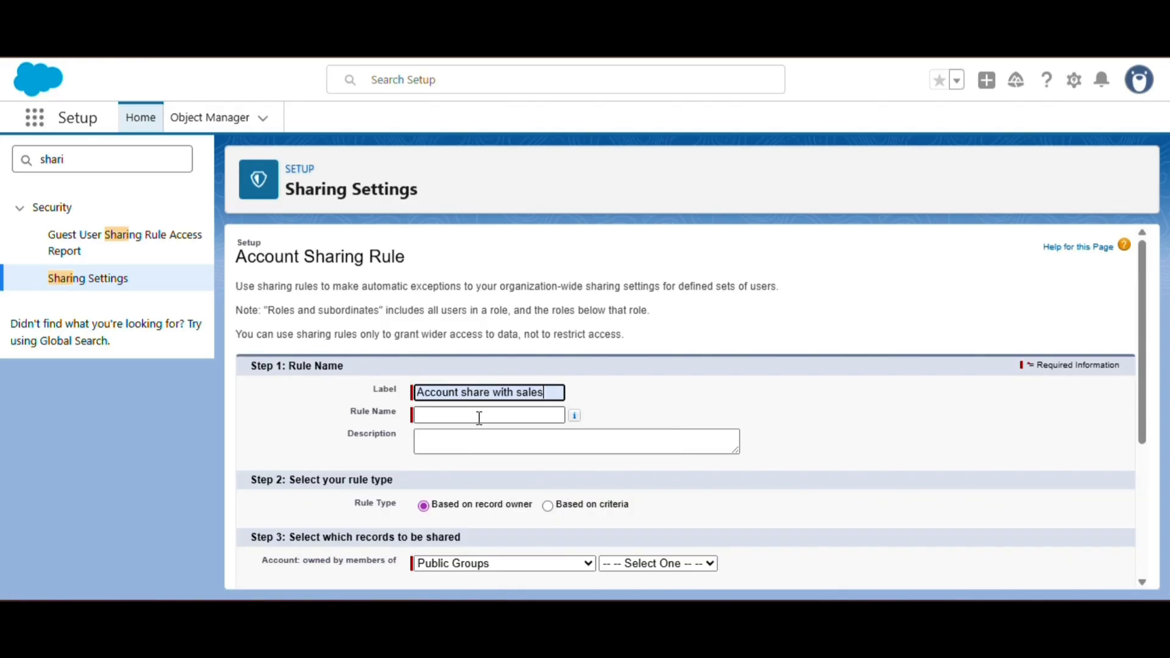
{"action": "left_click", "coordinate": [472, 415]}
{"action": "scroll", "coordinate": [471, 417], "scroll_direction": "down", "scroll_amount": 2}
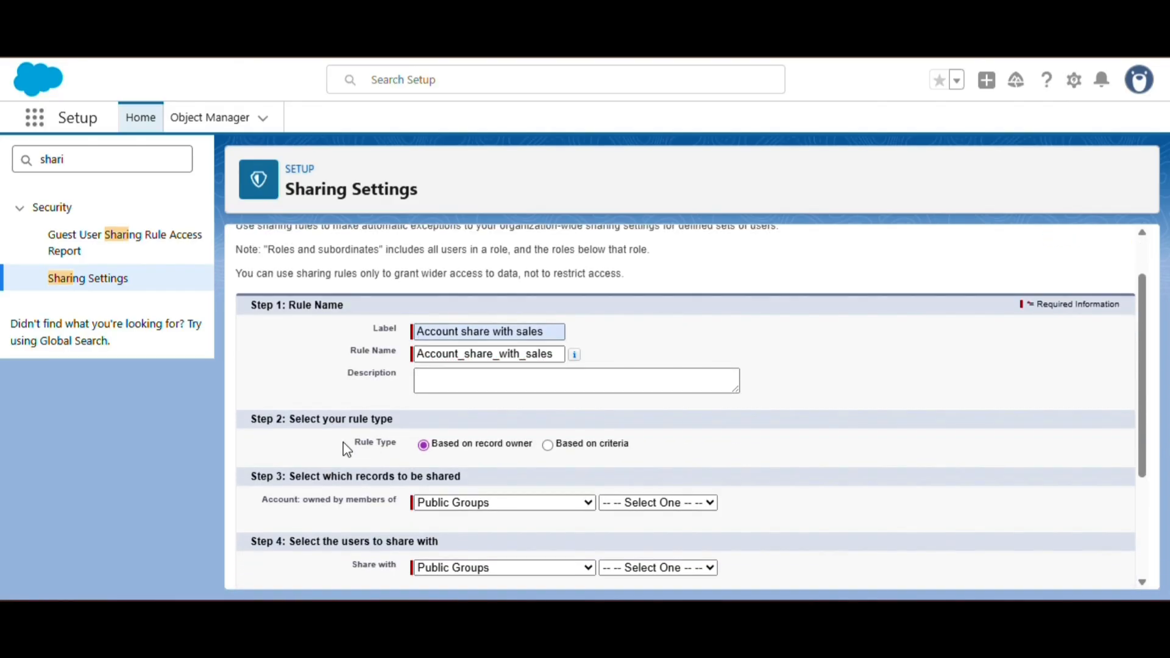
- Base the rule on record owner, sharing accounts owned by the All Internal Users public group with the Sales Team Group
{"action": "left_click", "coordinate": [547, 444]}
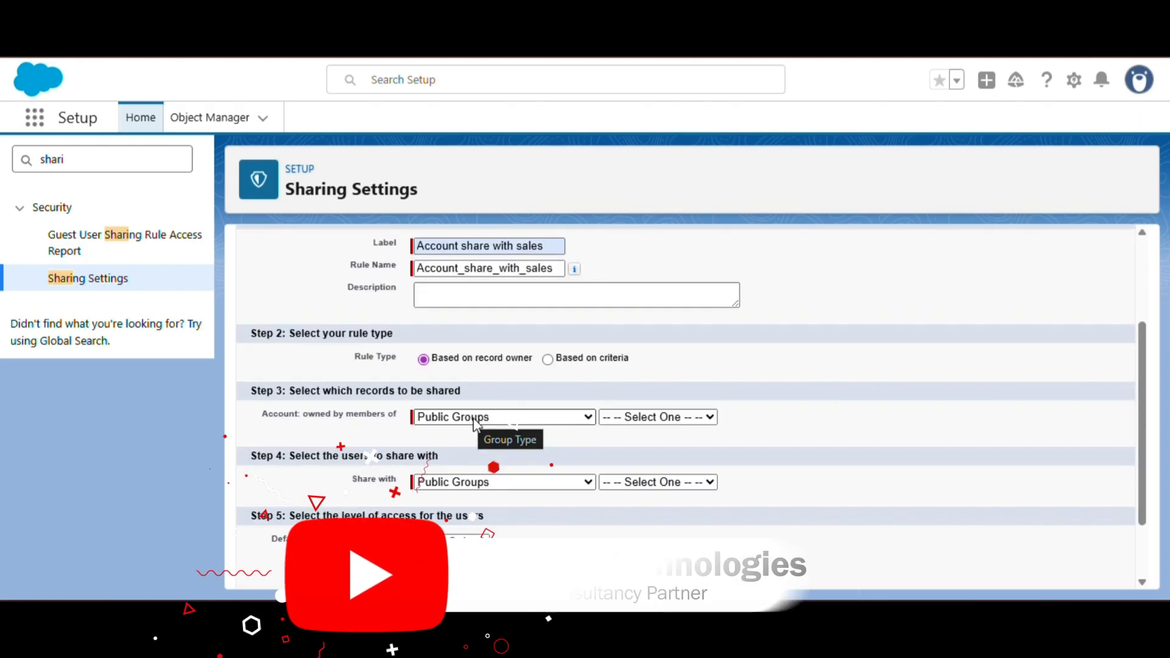
{"action": "left_click", "coordinate": [643, 418]}
{"action": "left_click", "coordinate": [645, 457]}
{"action": "scroll", "coordinate": [528, 412], "scroll_direction": "down", "scroll_amount": 2}
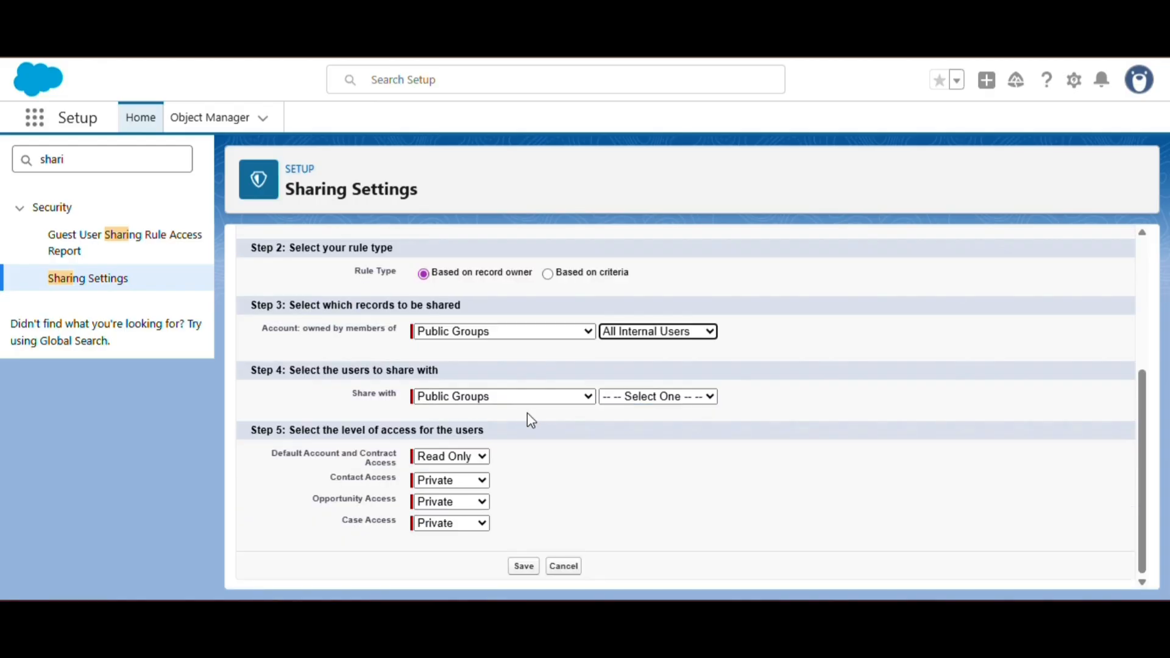
{"action": "left_click", "coordinate": [638, 396]}
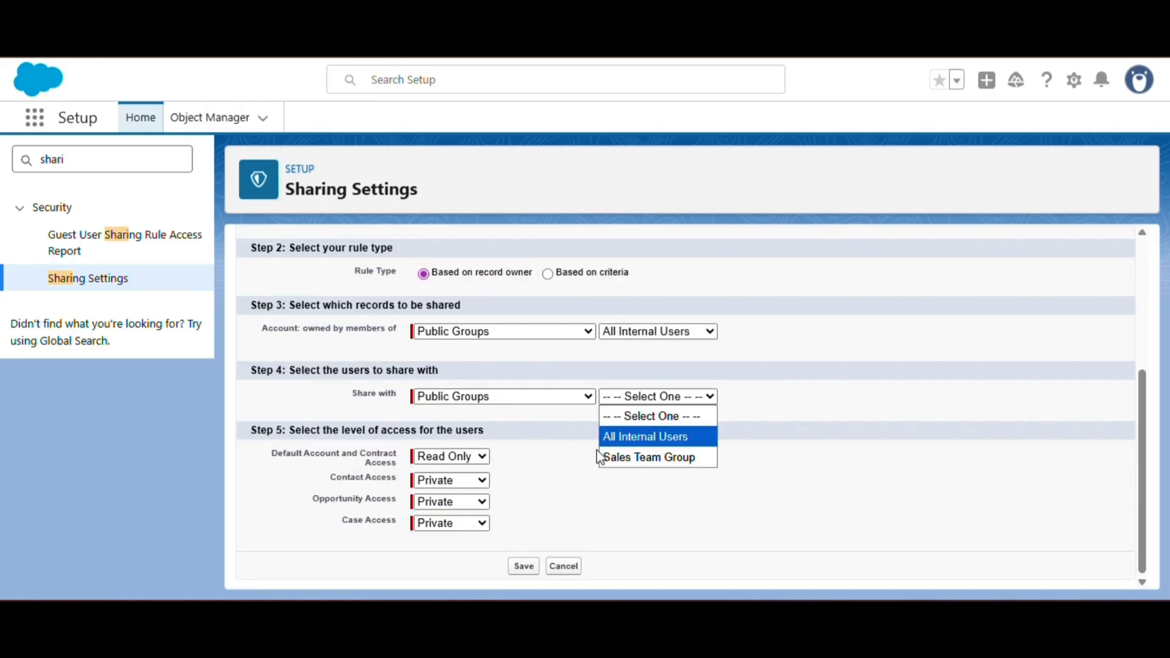
{"action": "left_click", "coordinate": [632, 462]}
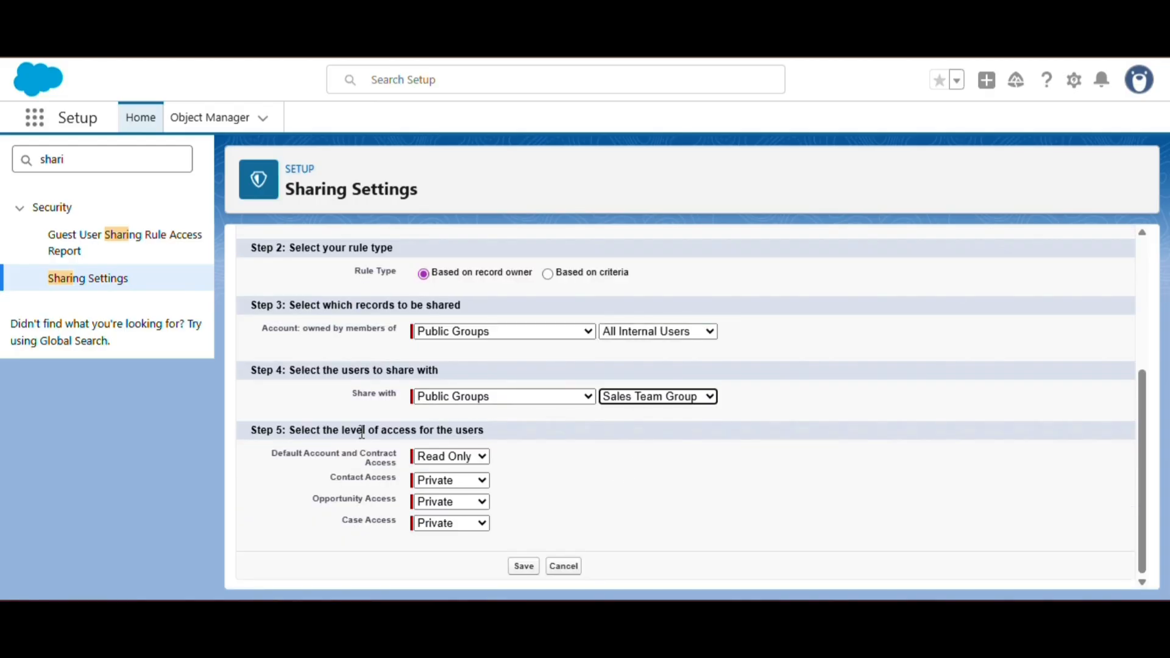
- Set the rule's default account and contract, contact, opportunity and case access levels to Read/Write
{"action": "left_click", "coordinate": [456, 459]}
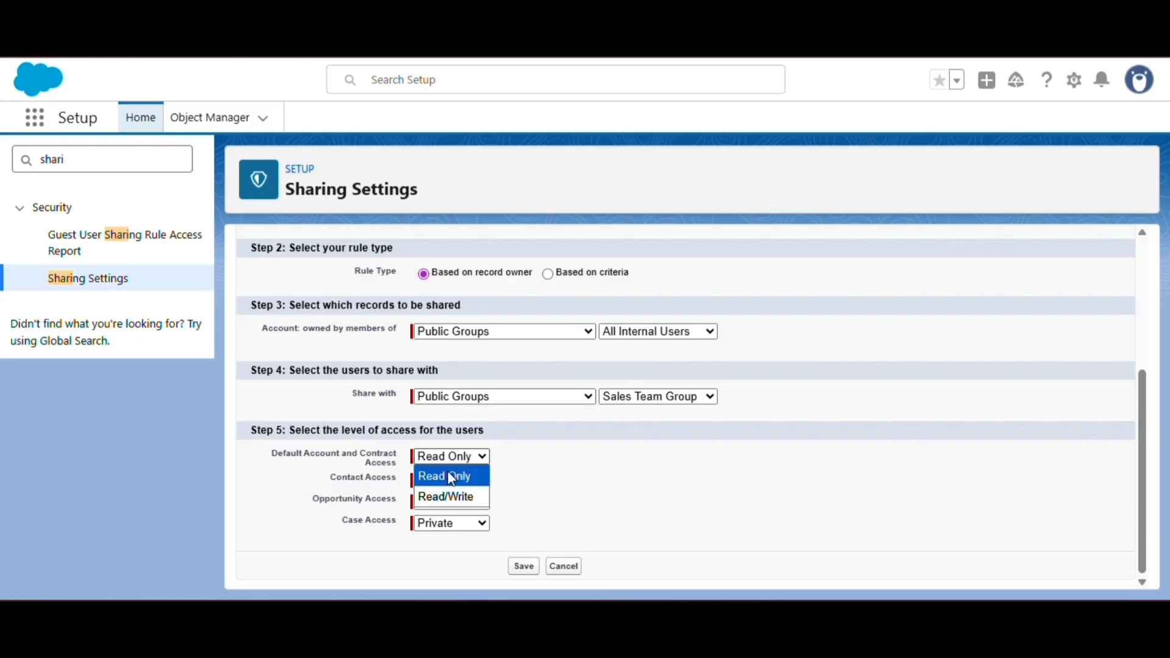
{"action": "left_click", "coordinate": [446, 497]}
{"action": "left_click", "coordinate": [439, 481]}
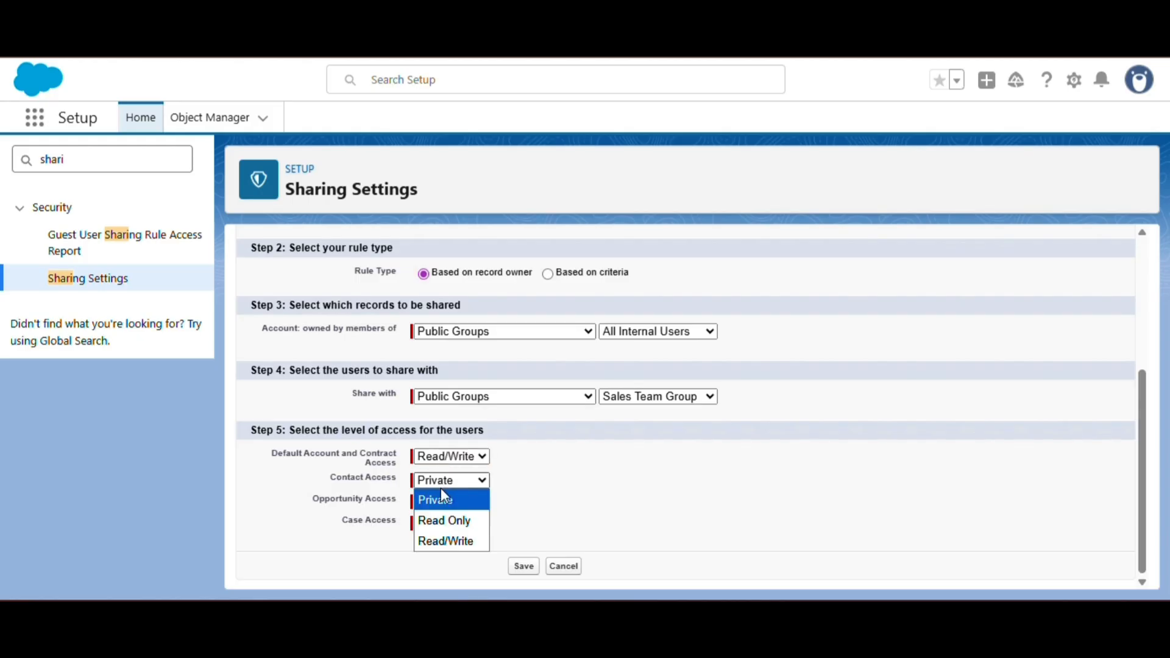
{"action": "left_click", "coordinate": [444, 541]}
{"action": "left_click", "coordinate": [435, 503]}
{"action": "left_click", "coordinate": [443, 560]}
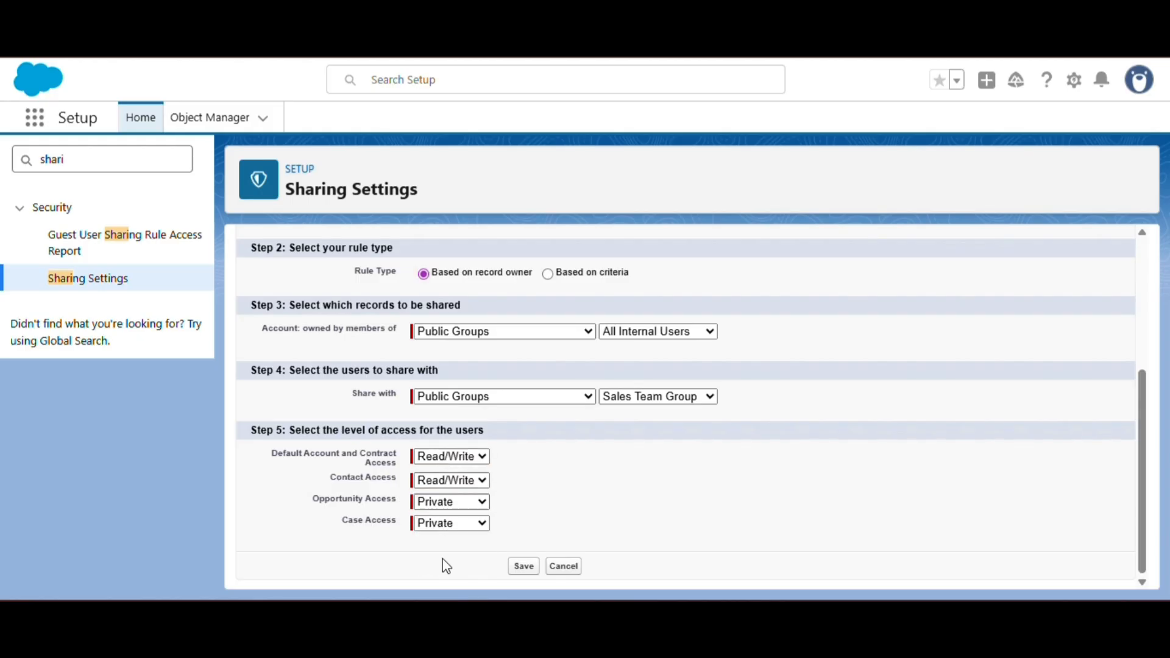
{"action": "left_click", "coordinate": [449, 523]}
{"action": "left_click", "coordinate": [436, 579]}
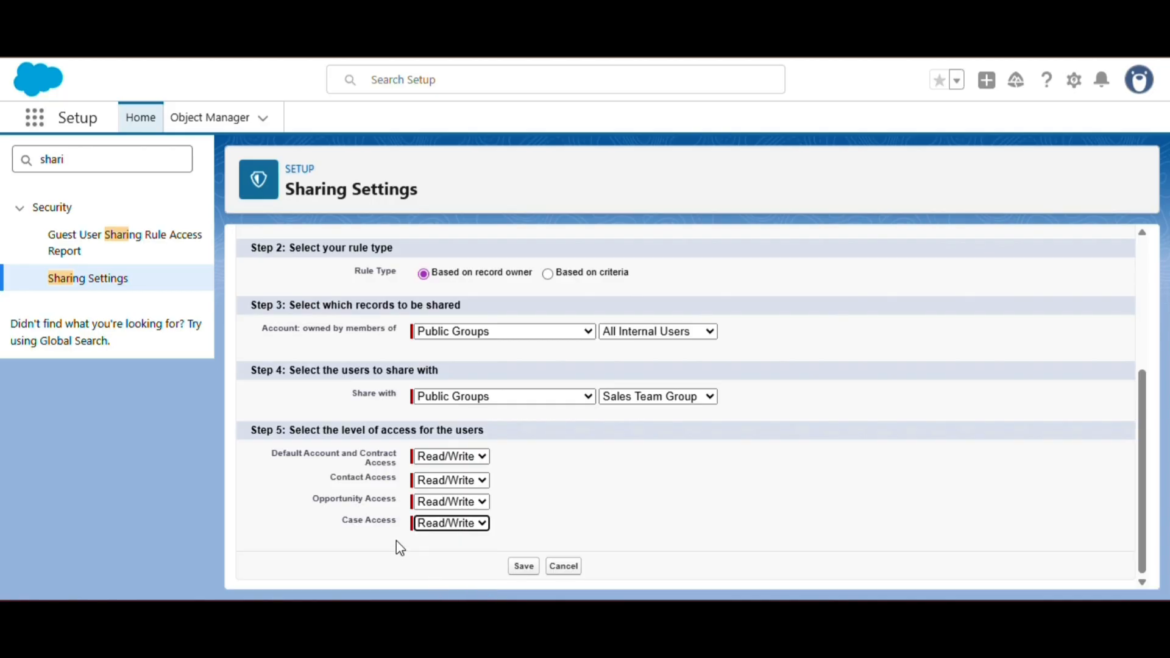
- Save the account sharing rule, accept the sharing recalculation, and check the rule under Account Sharing Rules
{"action": "left_click", "coordinate": [520, 566]}
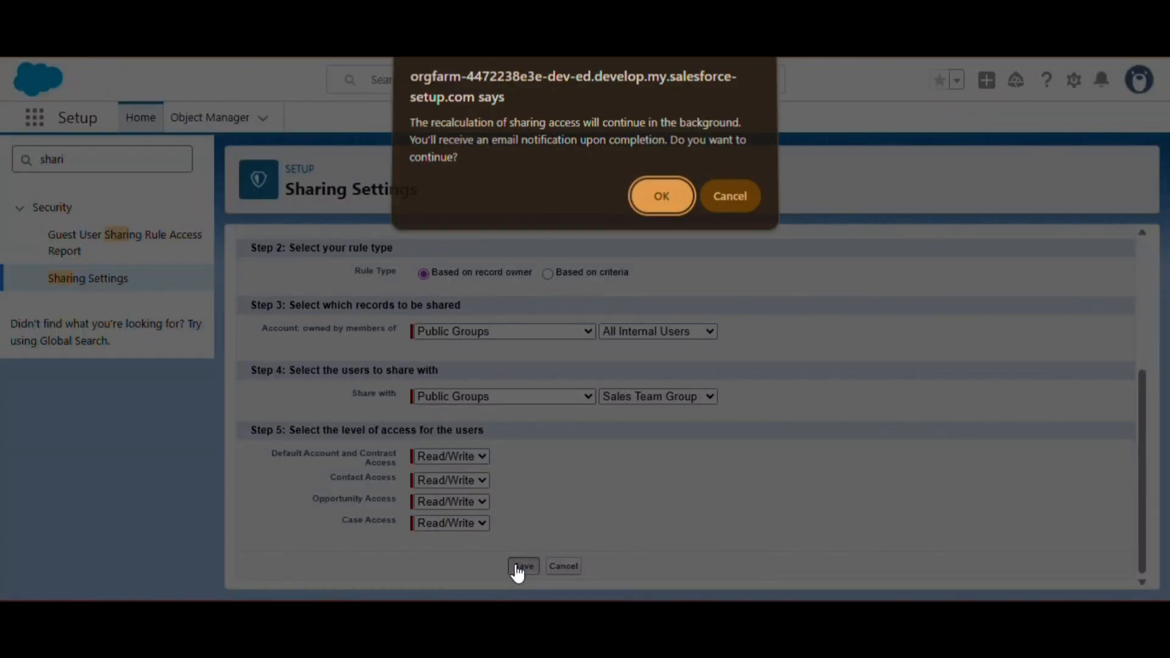
{"action": "left_click", "coordinate": [666, 200]}
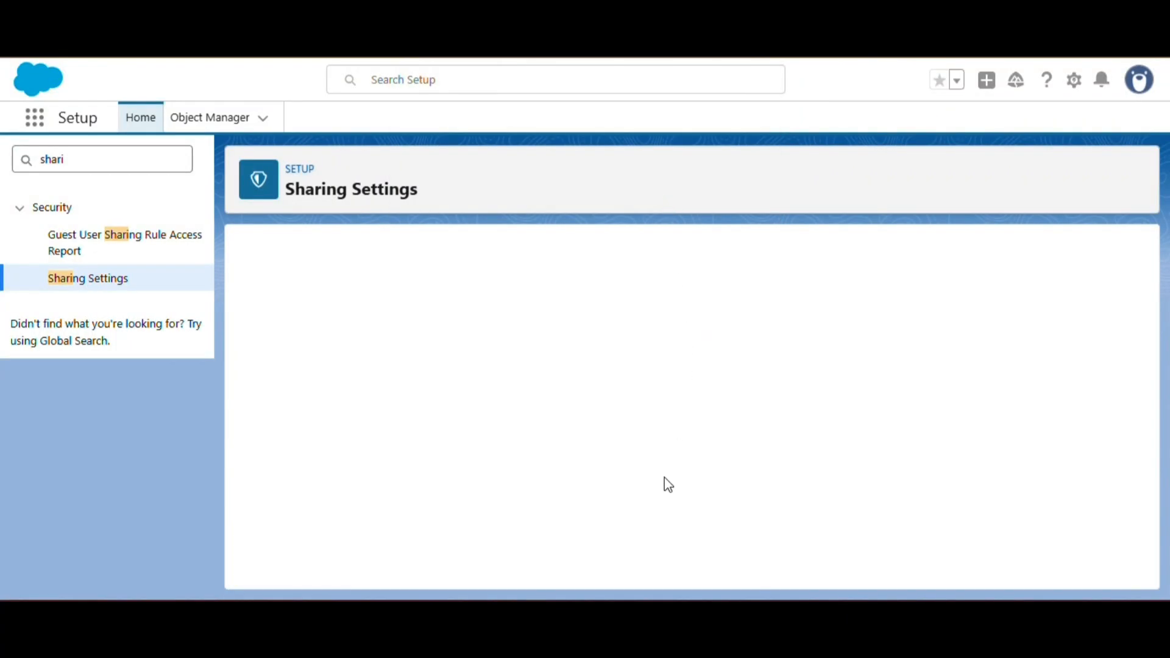
{"action": "scroll", "coordinate": [366, 469], "scroll_direction": "down", "scroll_amount": 20}
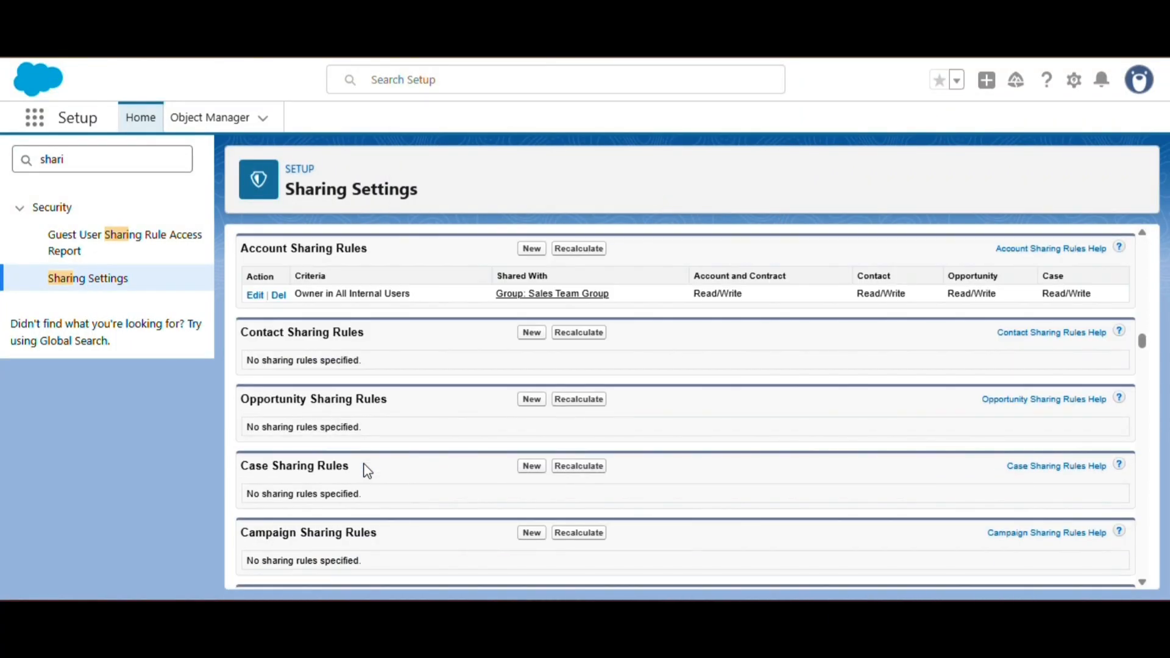
{"action": "scroll", "coordinate": [291, 310], "scroll_direction": "up", "scroll_amount": 3}
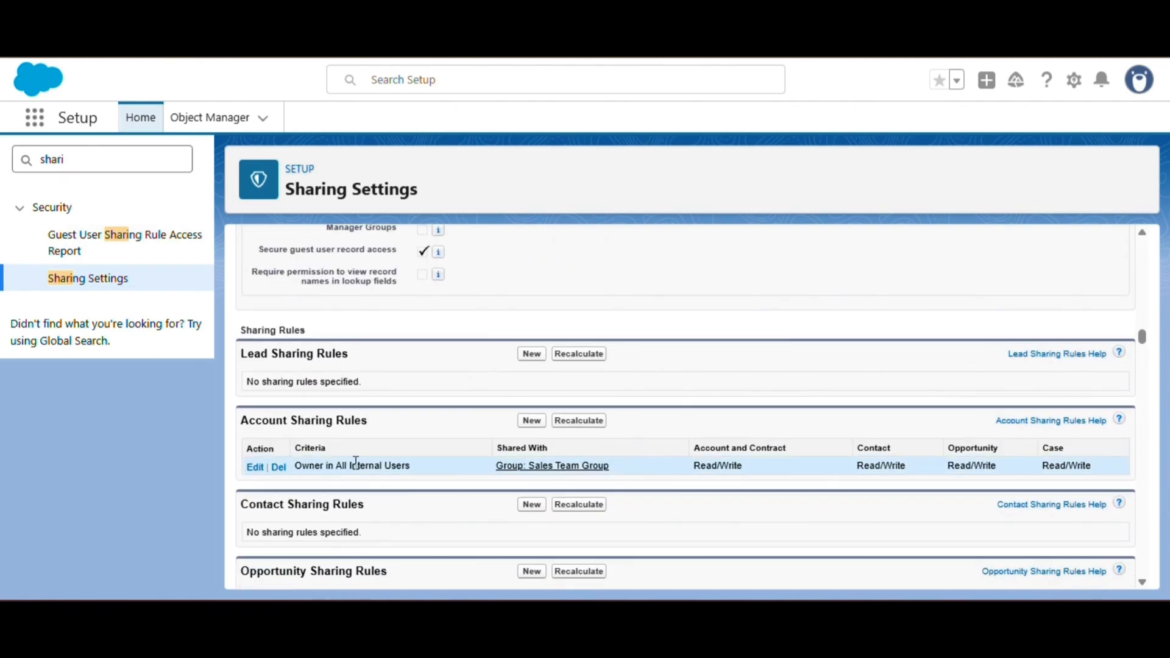
- Search the Setup menu for user
{"action": "left_click", "coordinate": [91, 166]}
{"action": "key", "text": "BackSpace"}
{"action": "key", "text": "BackSpace"}
{"action": "key", "text": "BackSpace"}
{"action": "key", "text": "BackSpace"}
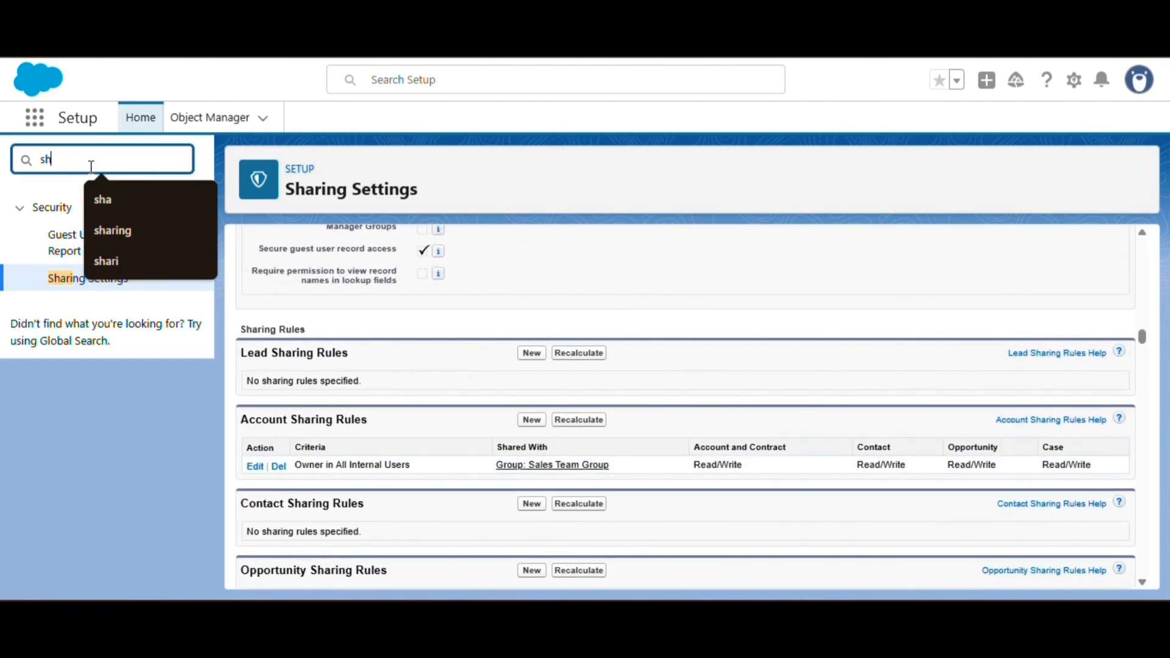
{"action": "type", "text": "u"}
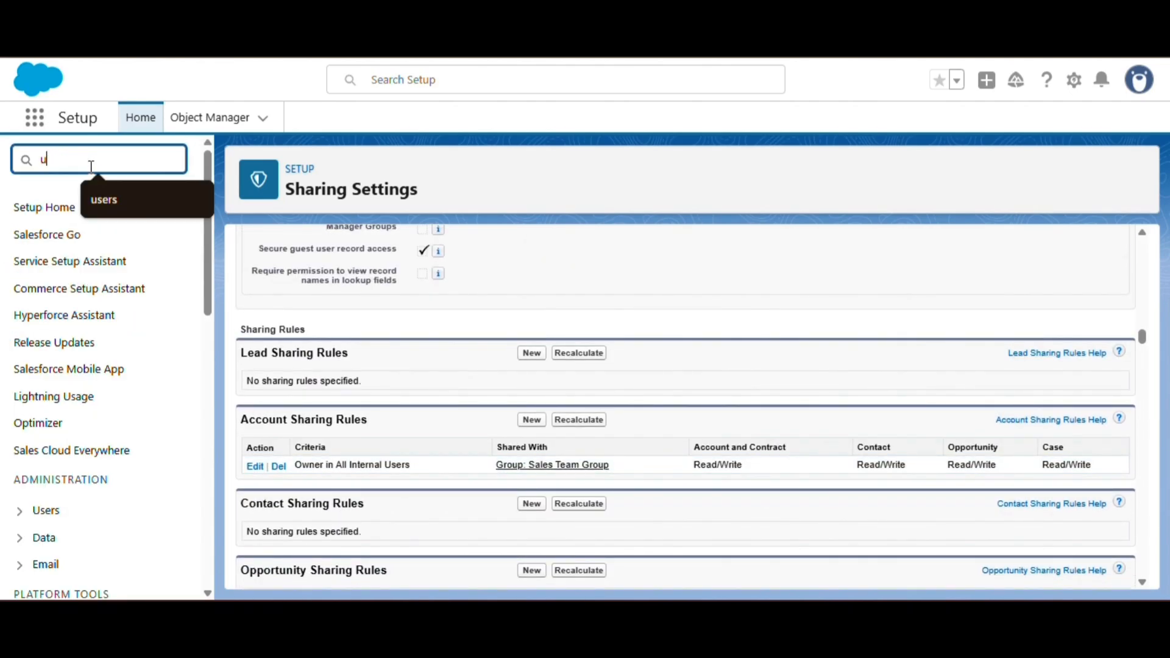
{"action": "type", "text": "ser"}
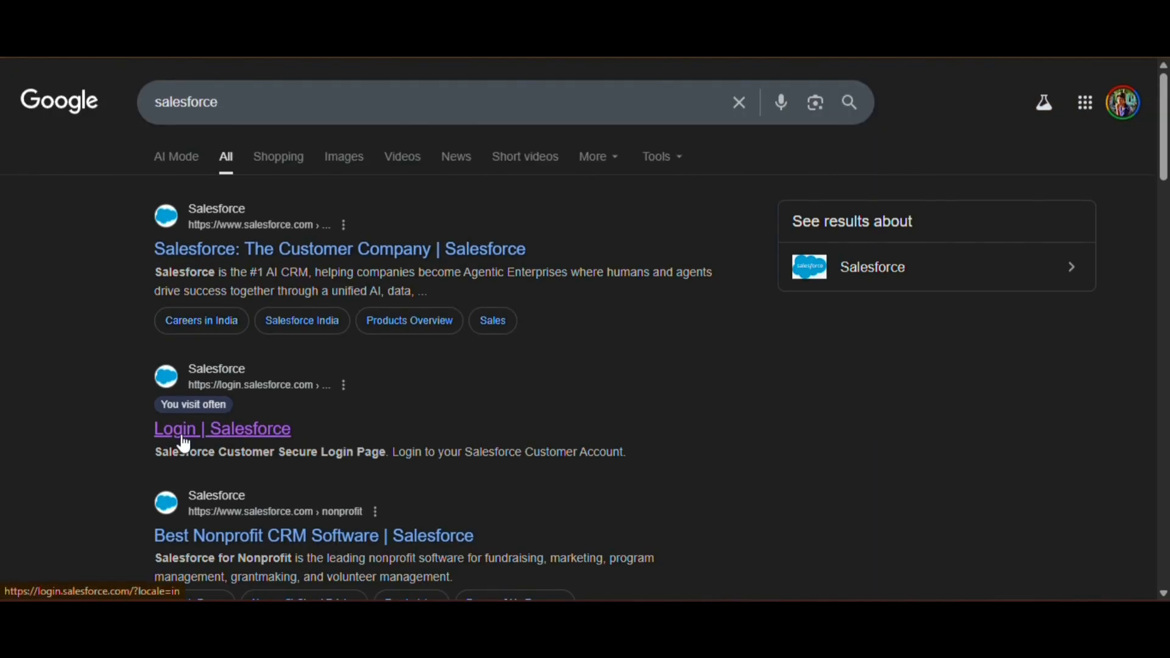
- Open the Salesforce login page from the search results and replace the saved username with the other user's username
{"action": "left_click", "coordinate": [183, 440]}
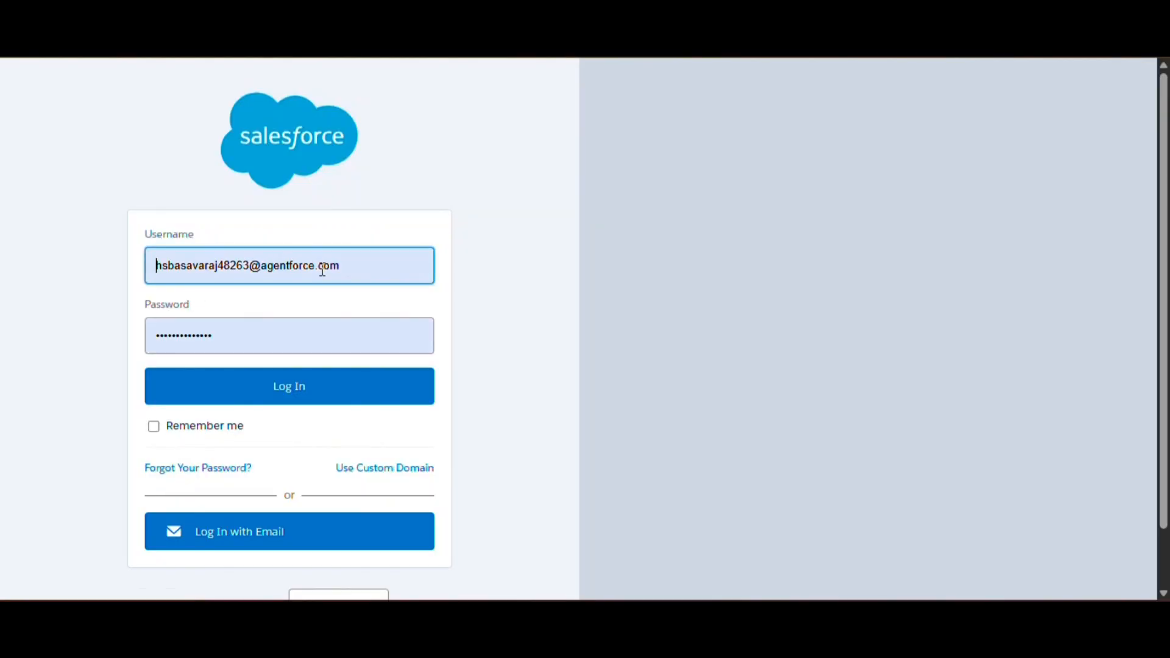
{"action": "left_click_drag", "start_coordinate": [349, 268], "coordinate": [146, 269]}
{"action": "key", "text": "ctrl+v"}
- Replace the saved password with the other user's account password and log in
{"action": "left_click_drag", "start_coordinate": [222, 336], "coordinate": [136, 336]}
{"action": "key", "text": "Caps_Lock"}
{"action": "type", "text": "•"}
{"action": "key", "text": "Caps_Lock"}
{"action": "type", "text": "••••••"}
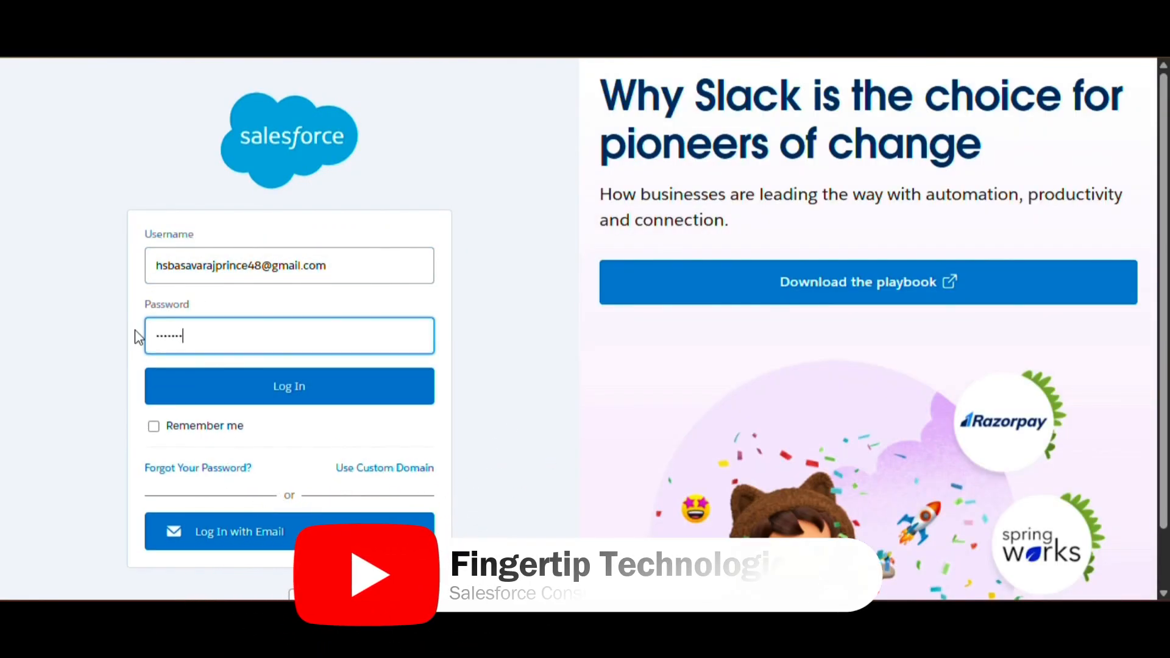
{"action": "key", "text": "BackSpace"}
{"action": "key", "text": "BackSpace"}
{"action": "key", "text": "BackSpace"}
{"action": "key", "text": "BackSpace"}
{"action": "key", "text": "BackSpace"}
{"action": "key", "text": "BackSpace"}
{"action": "key", "text": "BackSpace"}
{"action": "type", "text": "••••••••••••••"}
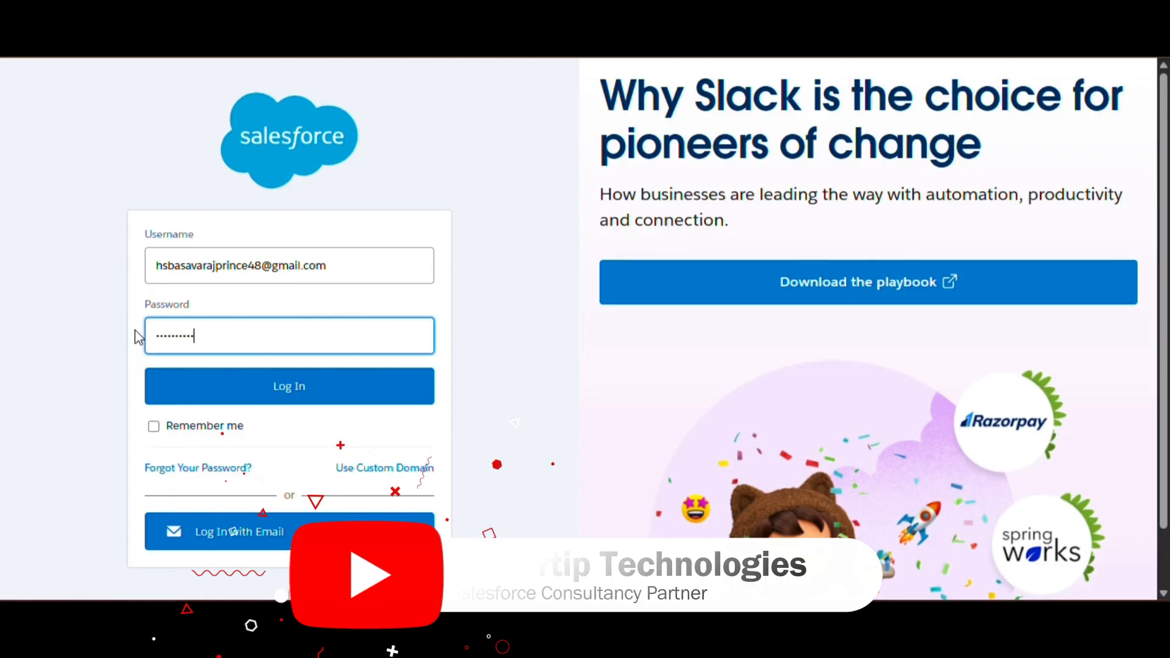
{"action": "left_click", "coordinate": [258, 385]}
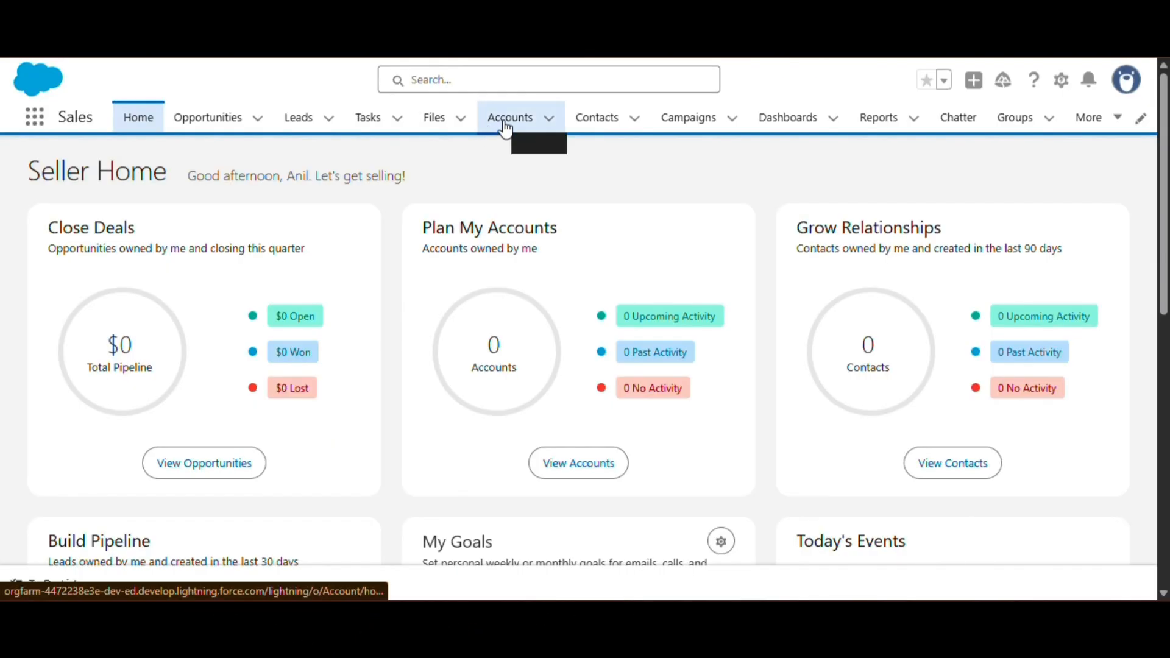
- Open the All Accounts list view and look through the accounts this user can see and who owns them
{"action": "left_click", "coordinate": [505, 128]}
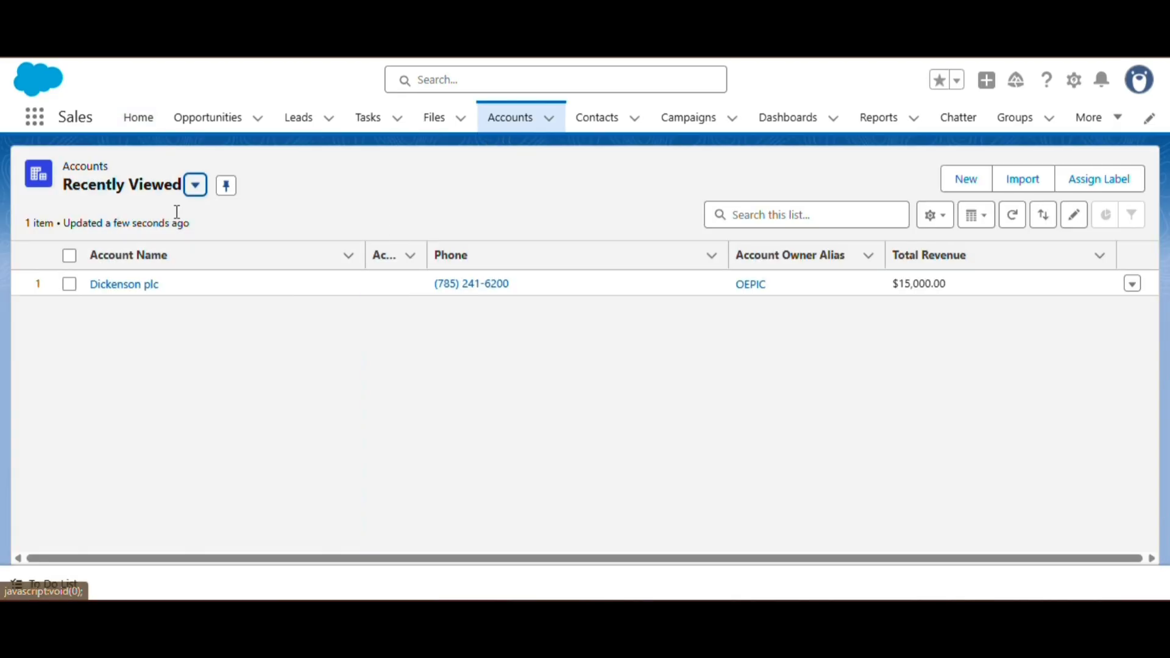
{"action": "left_click", "coordinate": [157, 194]}
{"action": "left_click", "coordinate": [123, 321]}
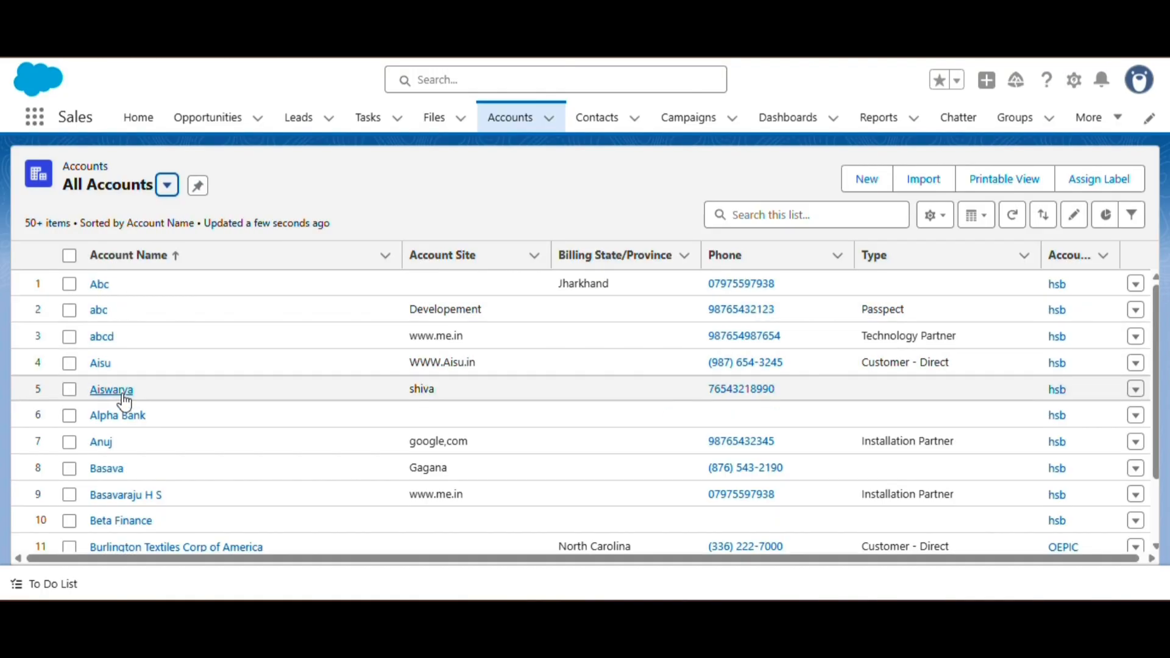
{"action": "scroll", "coordinate": [107, 436], "scroll_direction": "down", "scroll_amount": 4}
{"action": "scroll", "coordinate": [104, 448], "scroll_direction": "down", "scroll_amount": 5}
{"action": "scroll", "coordinate": [105, 449], "scroll_direction": "up", "scroll_amount": 10}
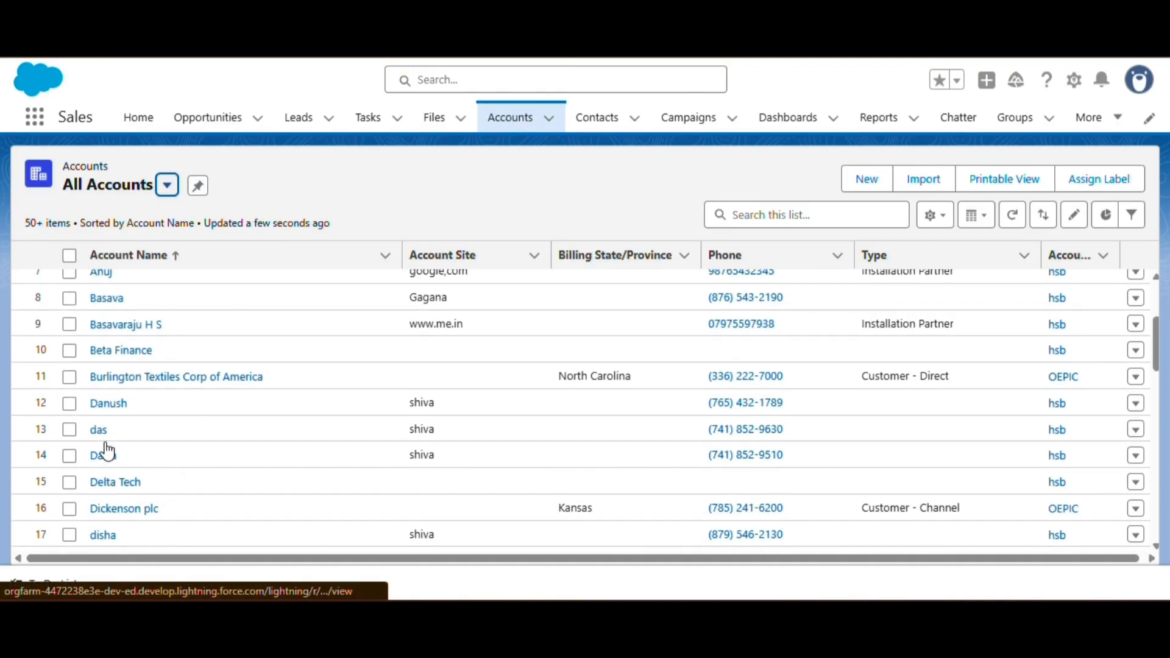
- Open a new account form with the Customer type record type, check its fields and Account Owner, and cancel it
{"action": "left_click", "coordinate": [869, 179]}
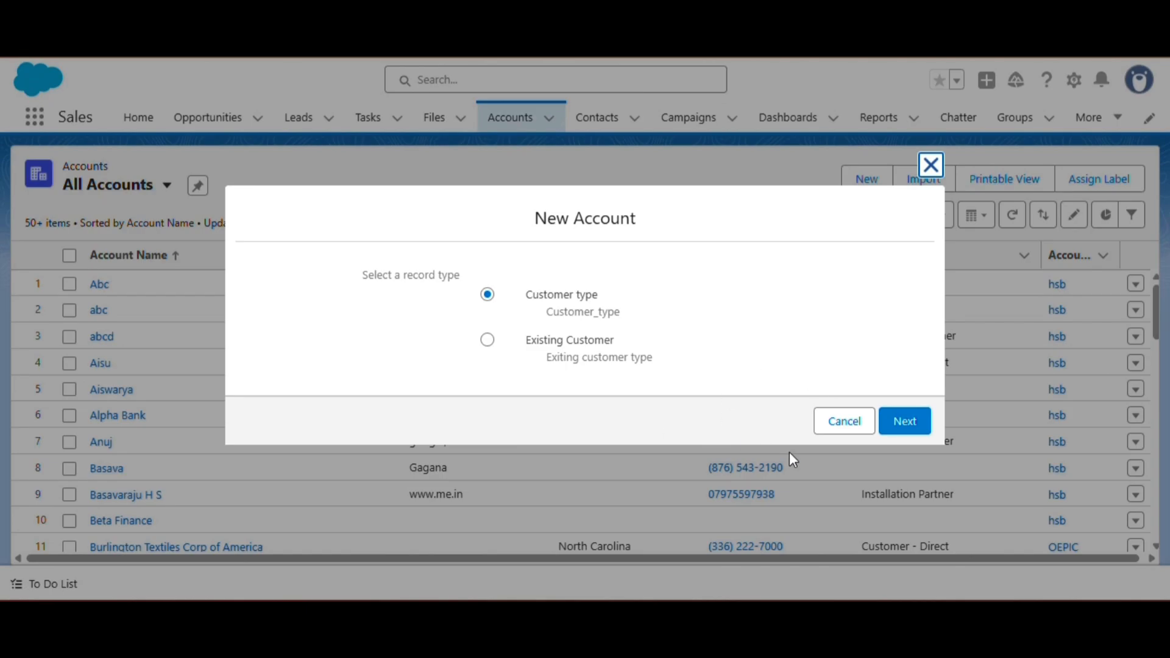
{"action": "left_click", "coordinate": [893, 425]}
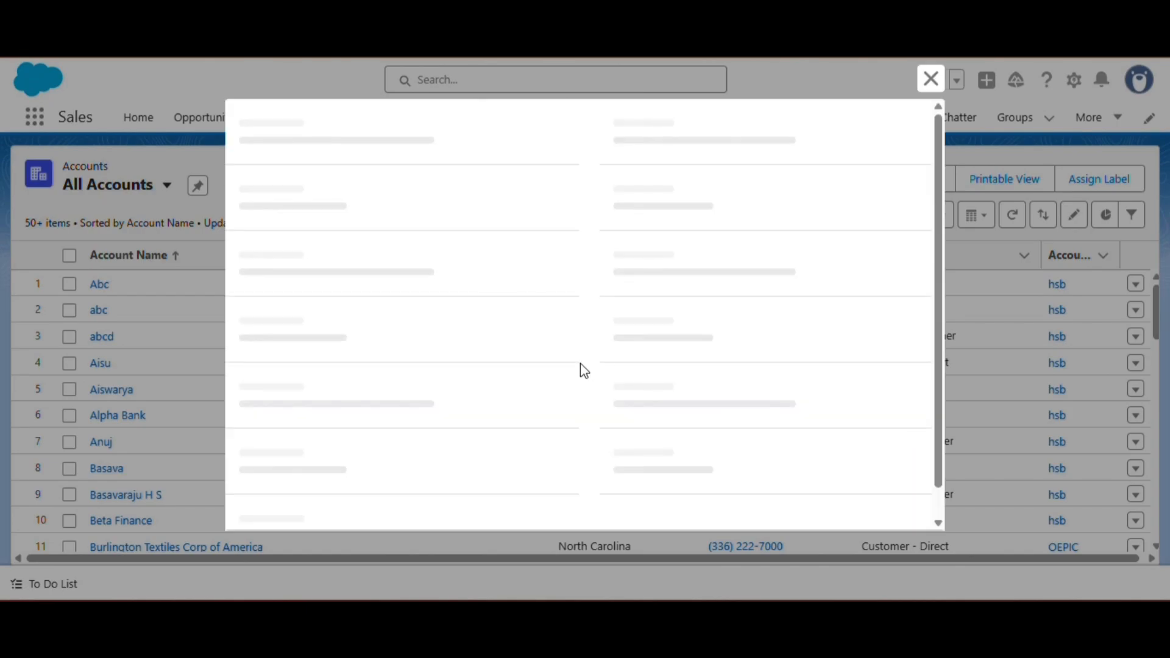
{"action": "scroll", "coordinate": [475, 364], "scroll_direction": "down", "scroll_amount": 10}
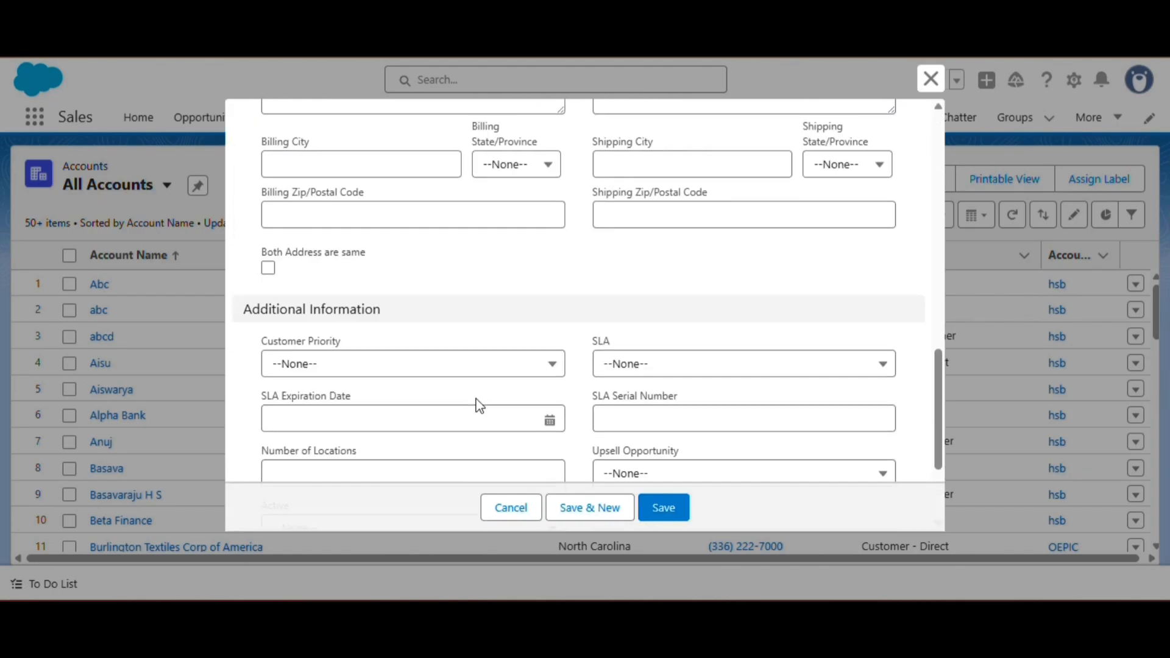
{"action": "scroll", "coordinate": [477, 402], "scroll_direction": "up", "scroll_amount": 2}
{"action": "scroll", "coordinate": [477, 402], "scroll_direction": "up", "scroll_amount": 8}
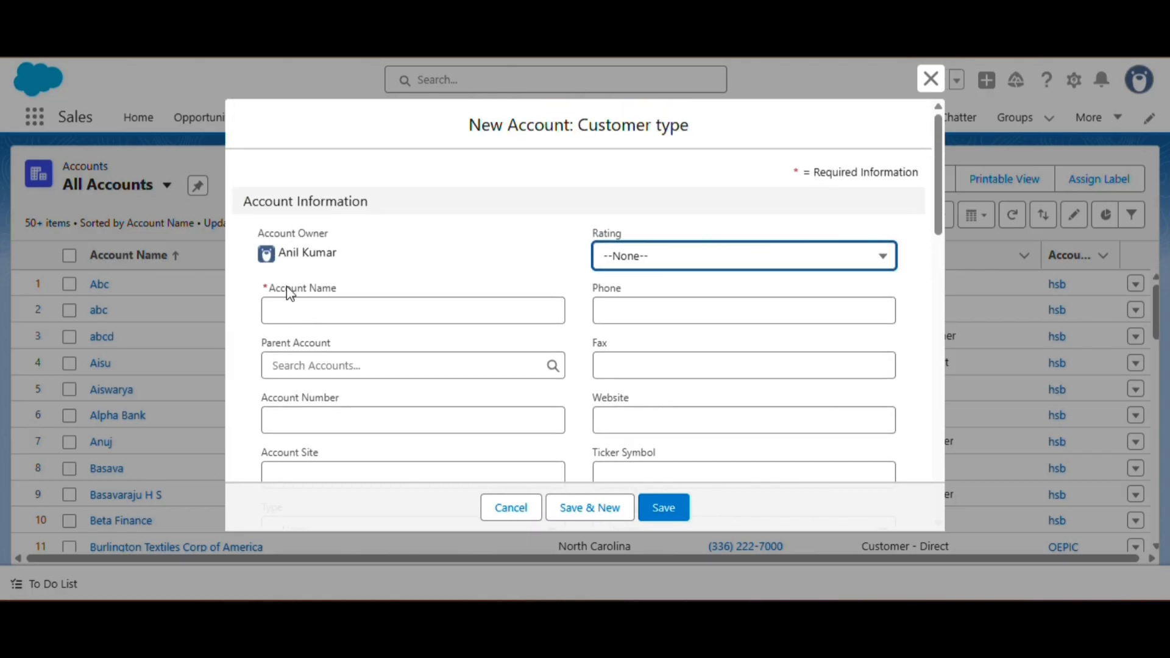
{"action": "left_click_drag", "start_coordinate": [338, 254], "coordinate": [246, 245]}
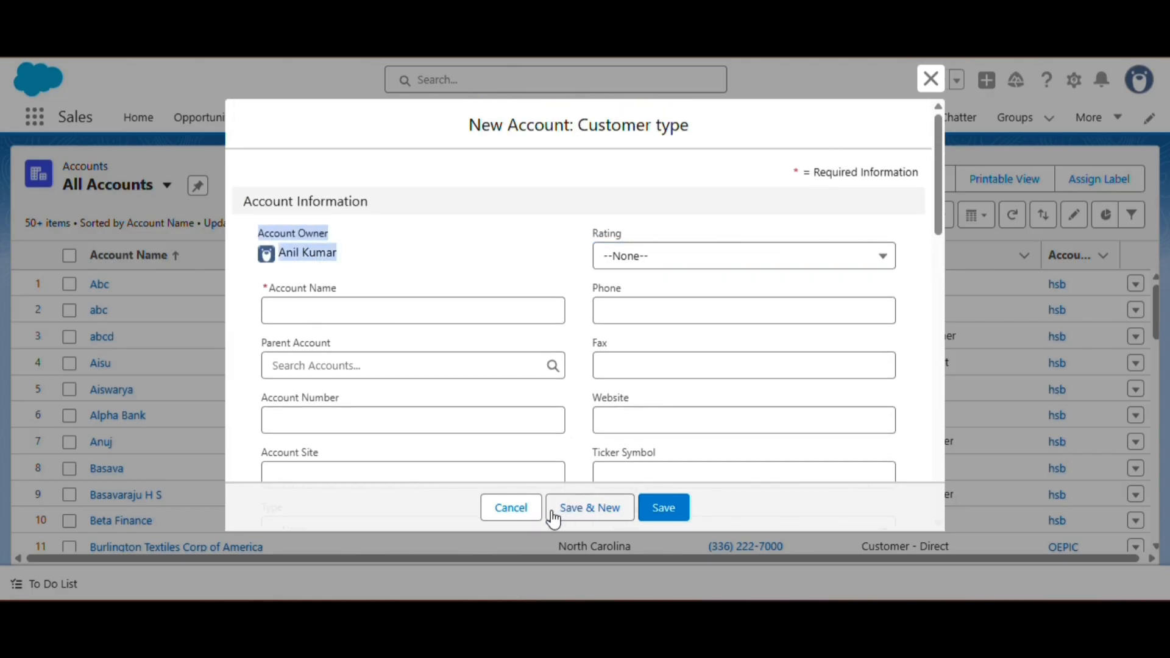
{"action": "left_click", "coordinate": [522, 515]}
- Open the first account in the list, Abc, and review its owner and details
{"action": "left_click", "coordinate": [94, 289]}
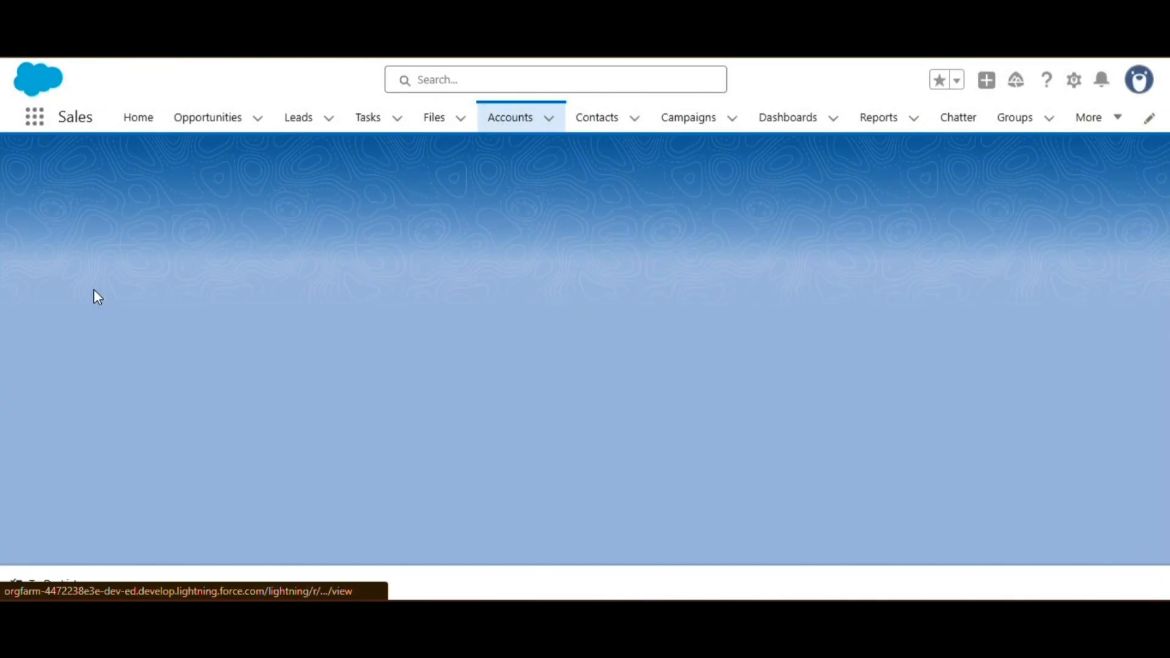
{"action": "scroll", "coordinate": [282, 384], "scroll_direction": "down", "scroll_amount": 3}
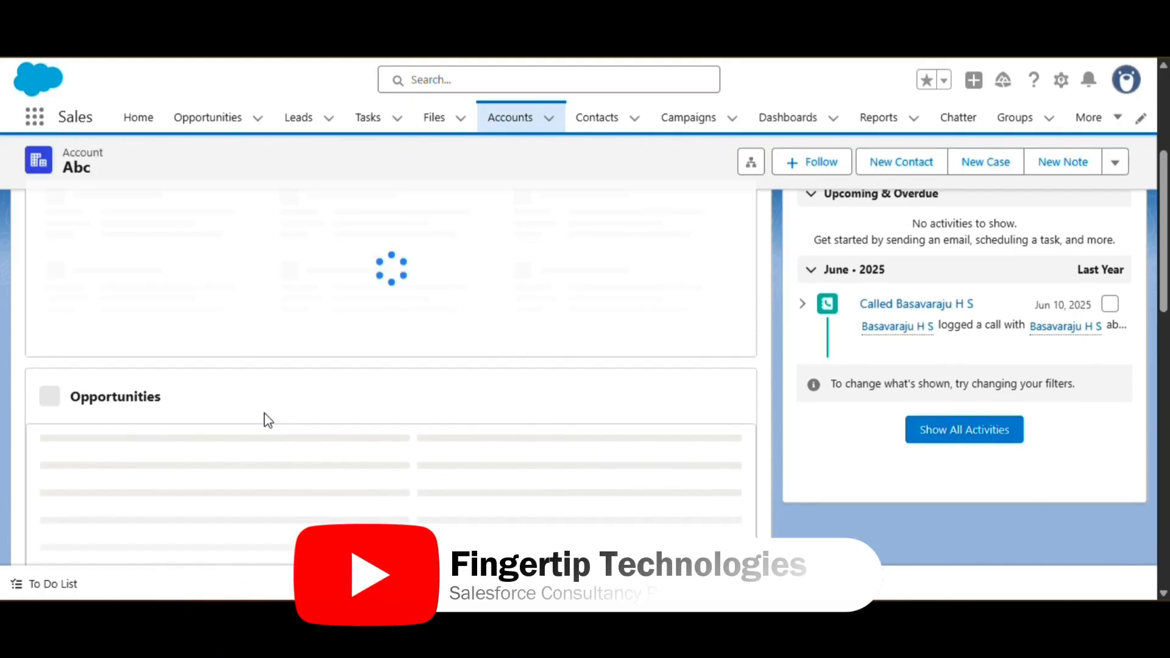
{"action": "scroll", "coordinate": [244, 418], "scroll_direction": "up", "scroll_amount": 6}
{"action": "left_click", "coordinate": [139, 308]}
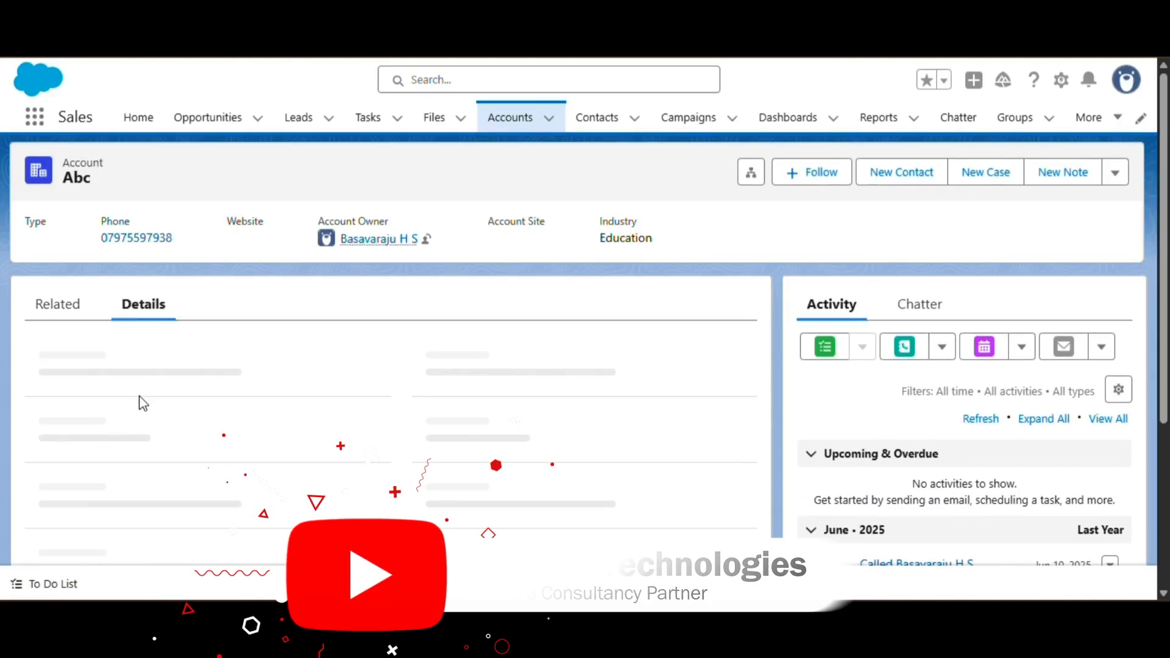
{"action": "scroll", "coordinate": [138, 403], "scroll_direction": "down", "scroll_amount": 2}
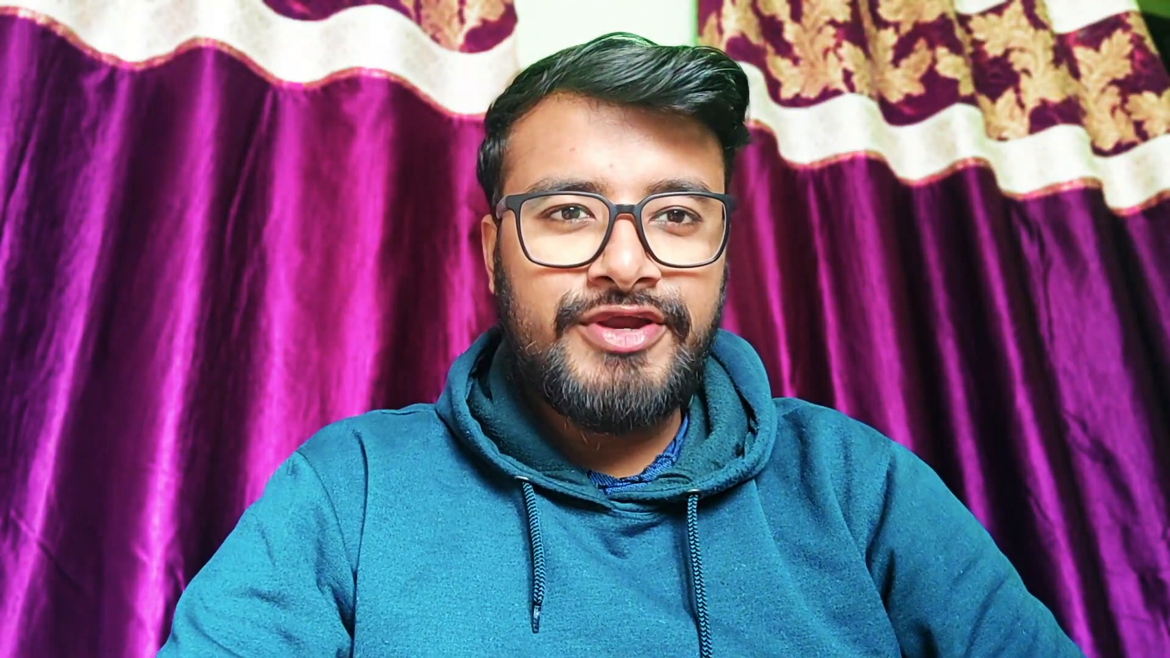